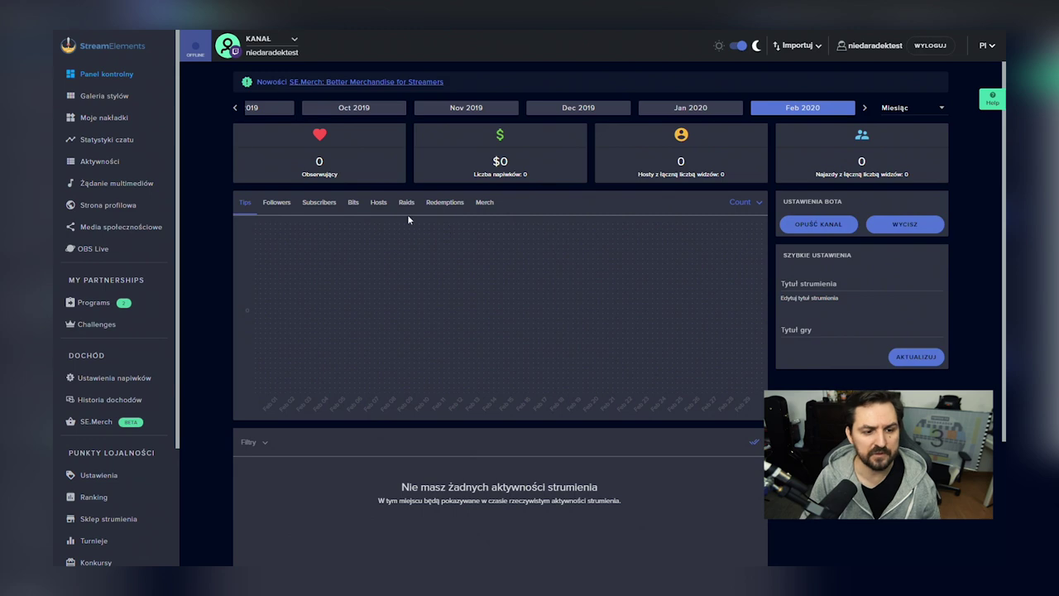
# Create a new blank overlay named "rozmowy" at 1080p resolution.
pyautogui.click(104, 117)
pyautogui.click(563, 287)
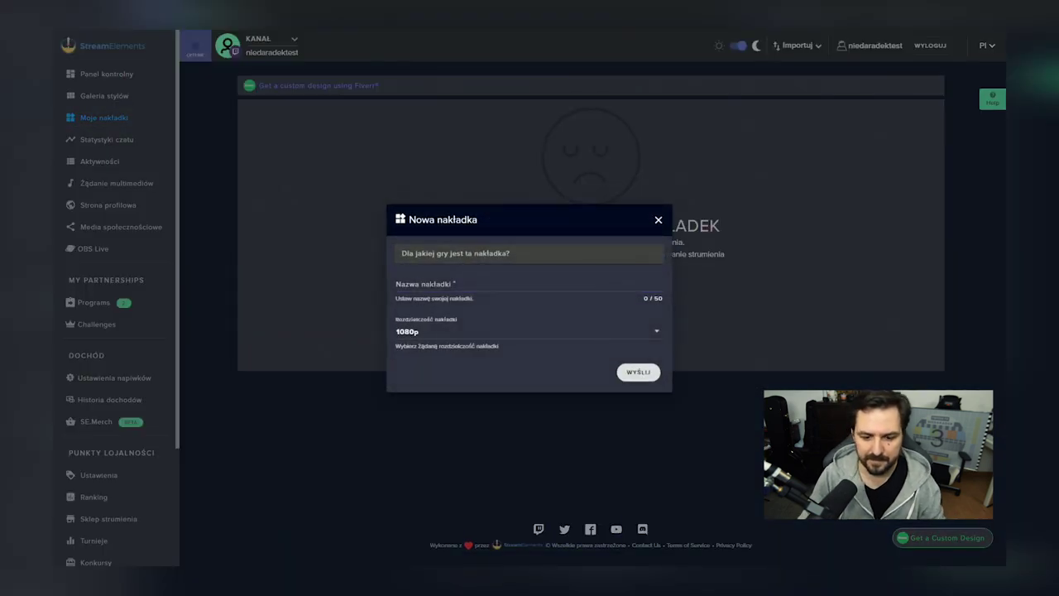
pyautogui.click(431, 285)
pyautogui.write('rozmowy')
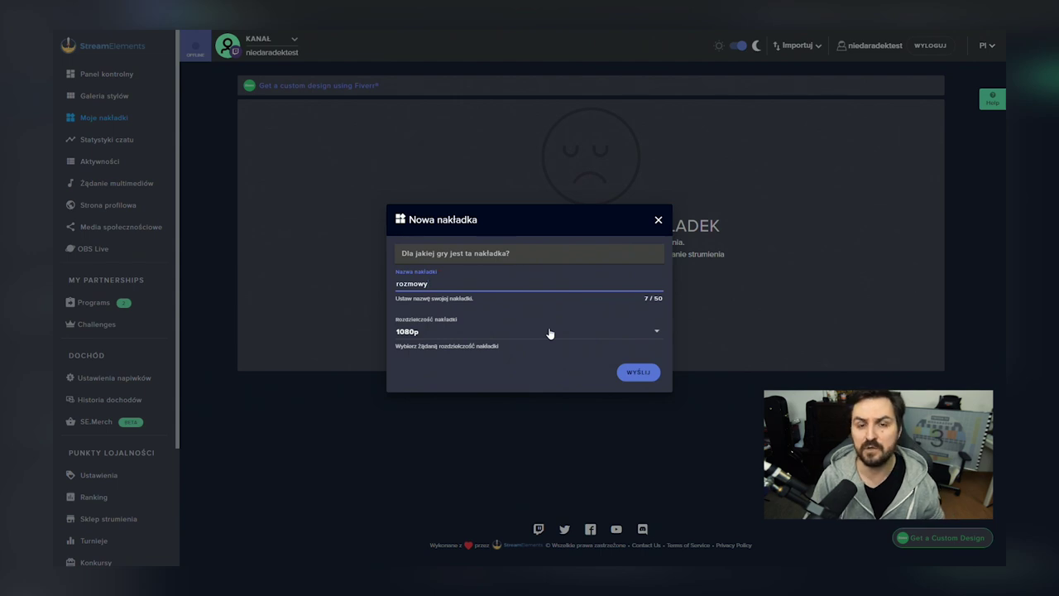
pyautogui.click(639, 374)
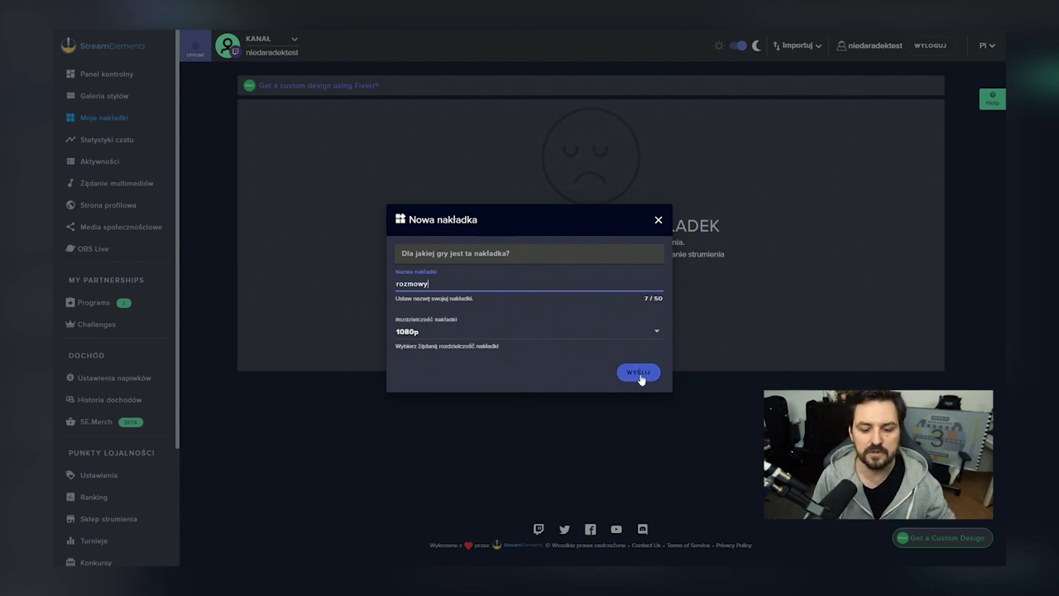
pyautogui.click(640, 374)
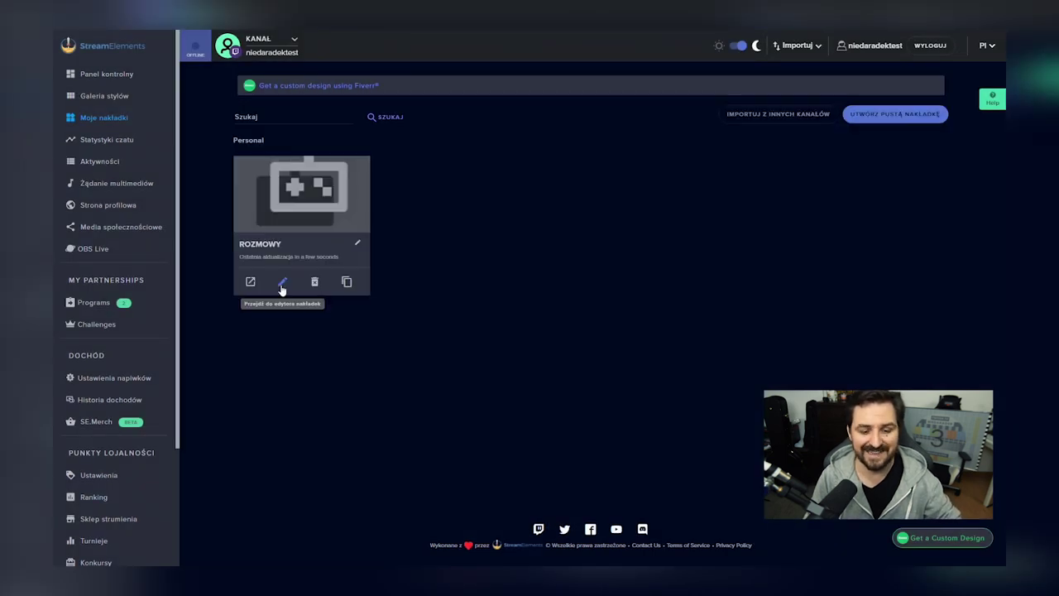
# Open the rozmowy overlay for editing, add an AlertBox widget and resize it to about 738 × 584 px.
pyautogui.click(282, 284)
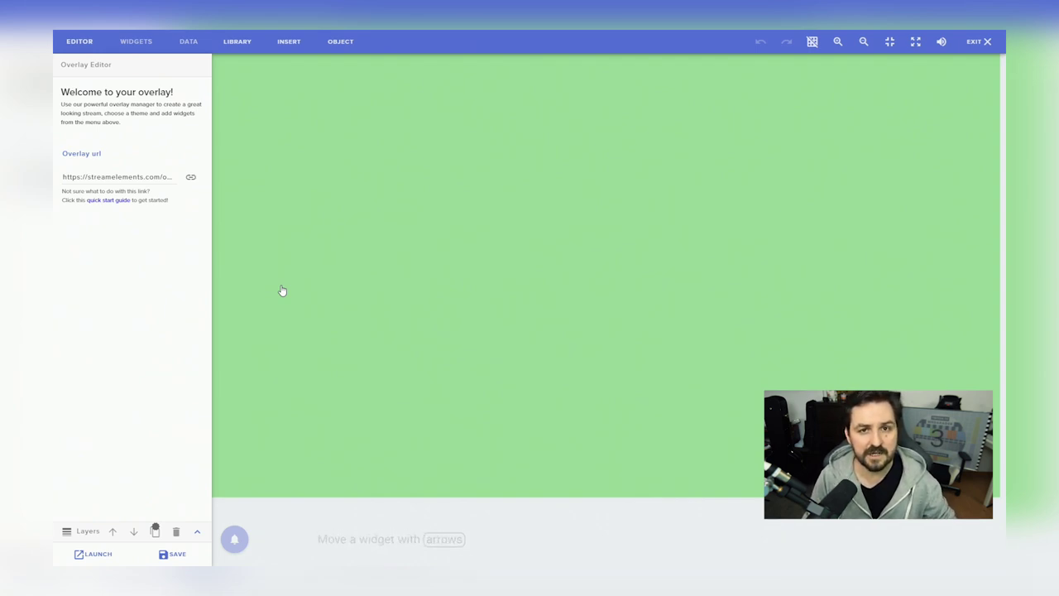
pyautogui.click(136, 42)
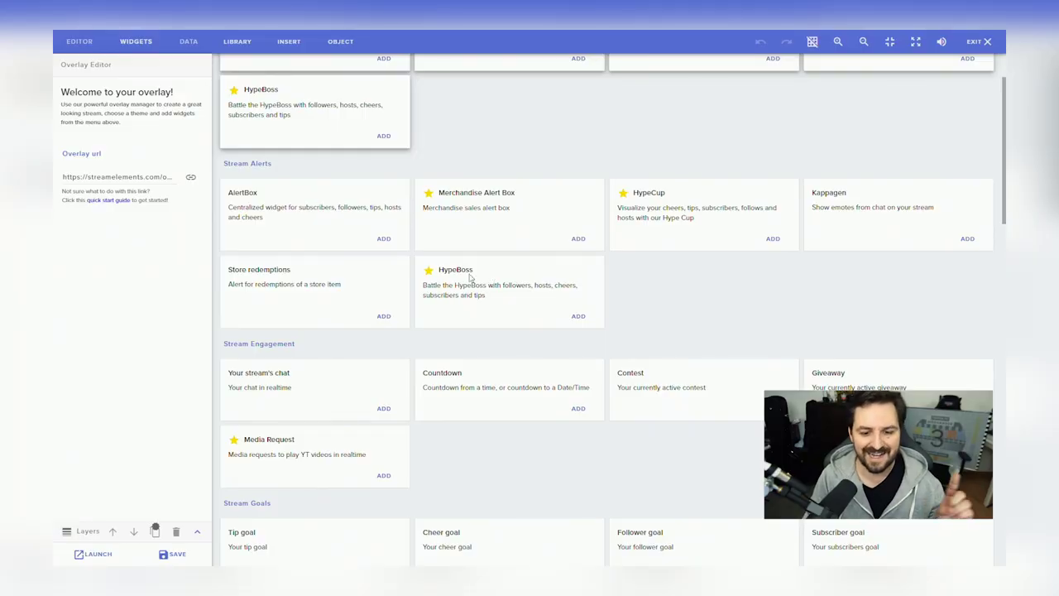
pyautogui.click(385, 238)
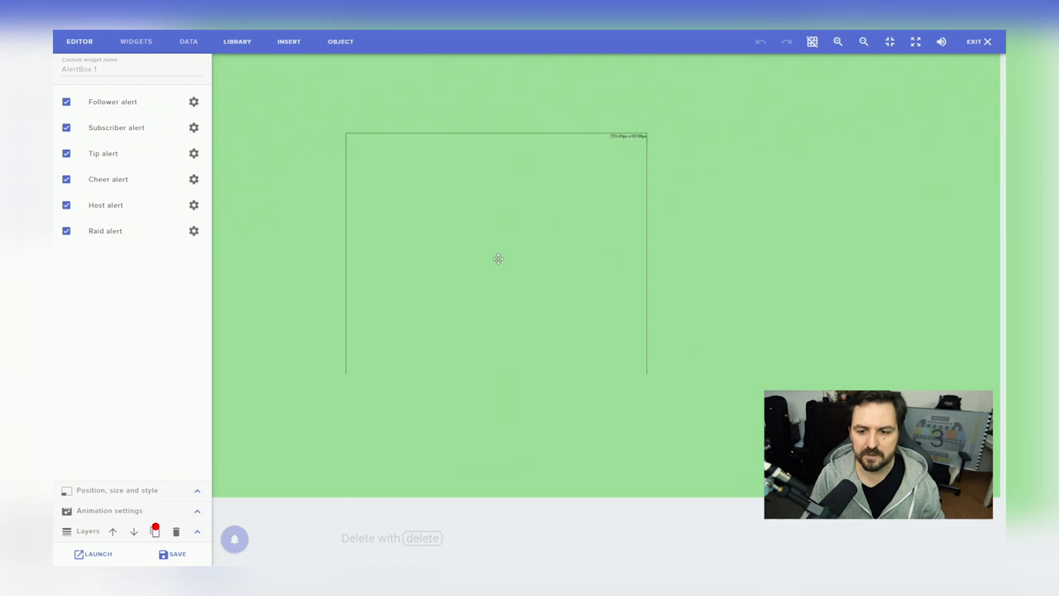
pyautogui.moveTo(685, 367)
pyautogui.mouseDown()
pyautogui.moveTo(655, 329)
pyautogui.moveTo(687, 354)
pyautogui.mouseUp()
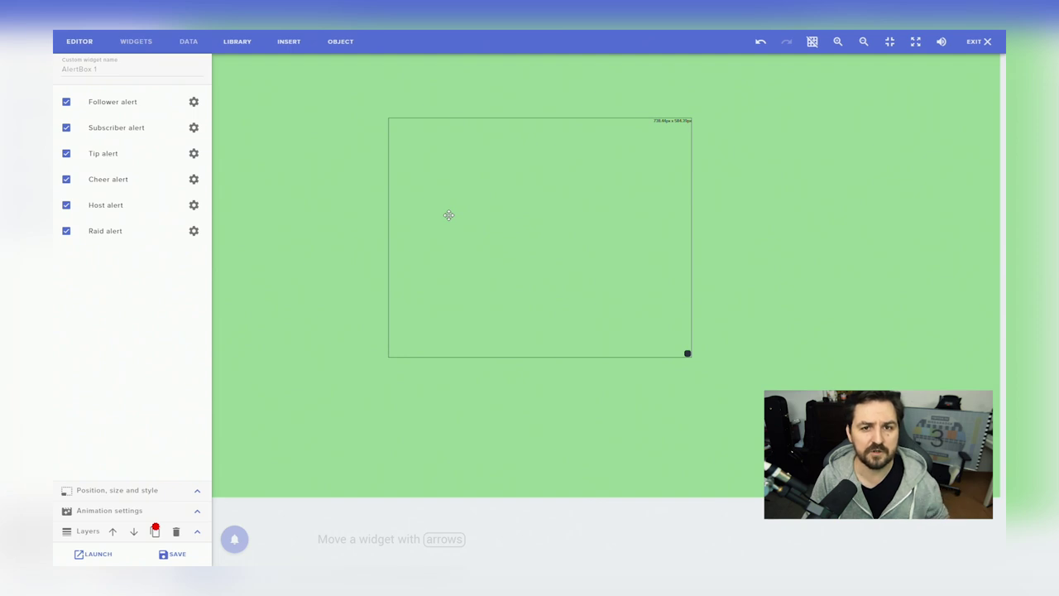
# Open the follower alert's advanced settings and examine its image and sound upload options.
pyautogui.click(194, 101)
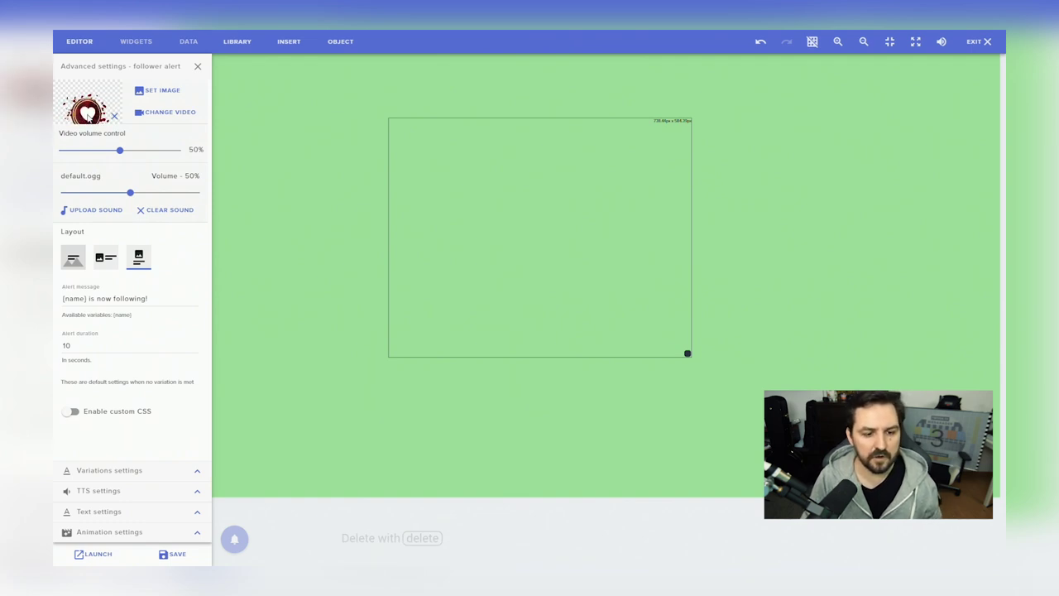
pyautogui.click(159, 90)
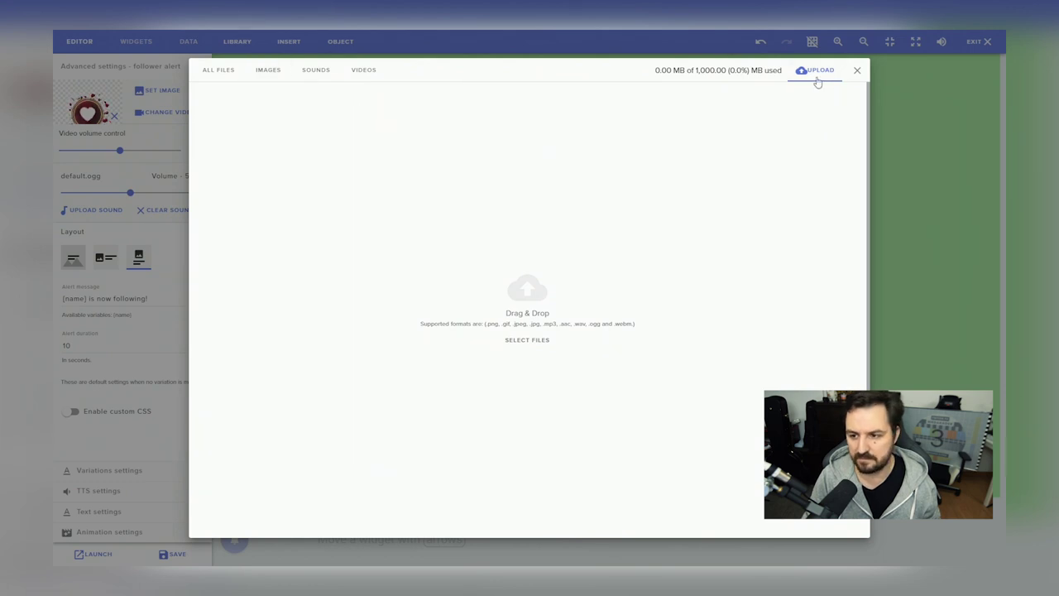
pyautogui.click(857, 71)
pyautogui.click(159, 90)
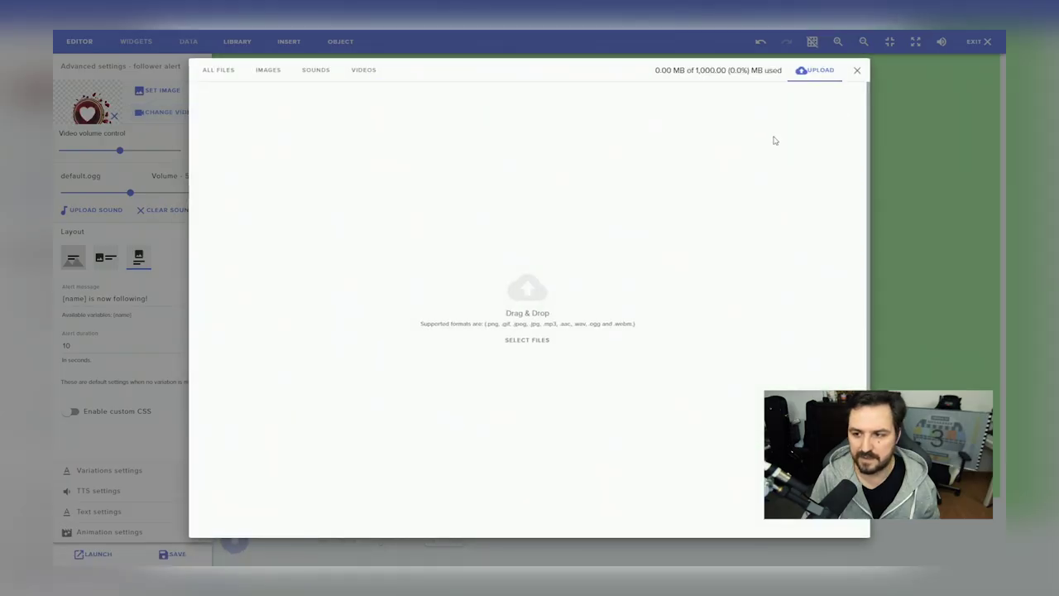
pyautogui.click(857, 71)
pyautogui.click(93, 209)
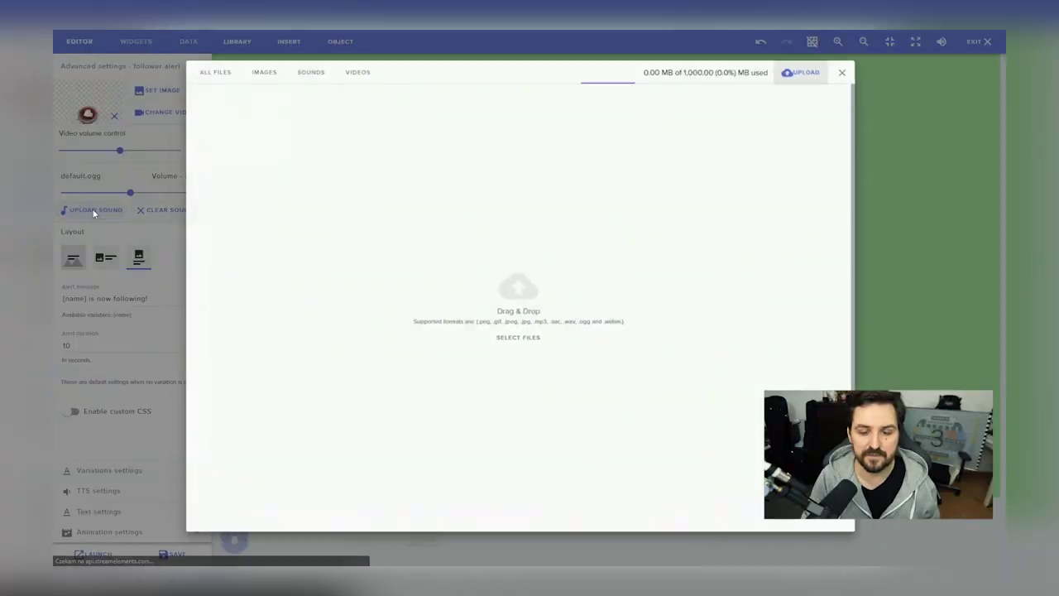
pyautogui.click(857, 71)
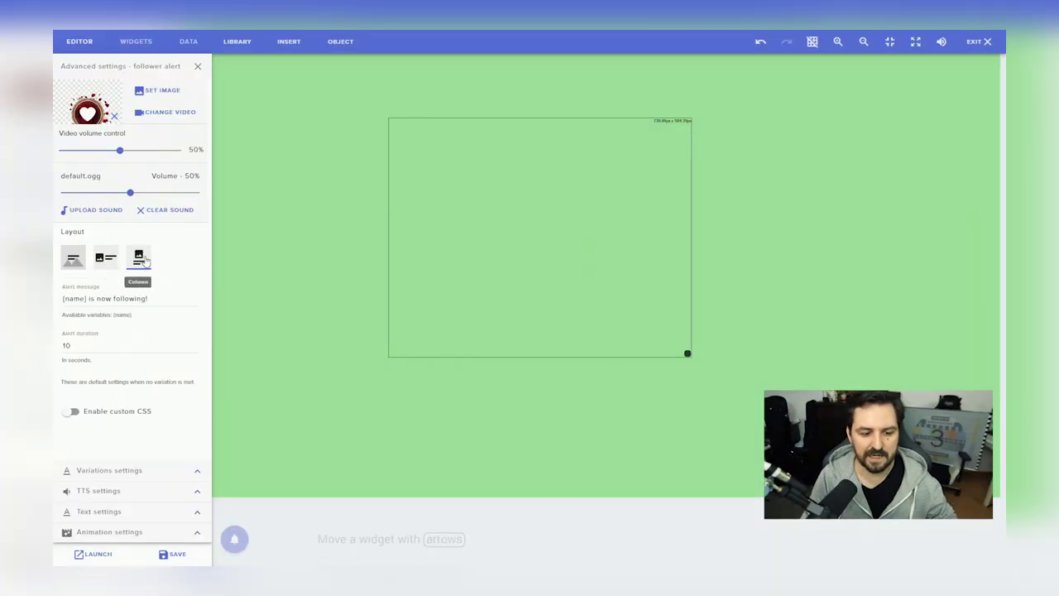
# Change the follower alert message to "{name} dzięki za follow!" and save the overlay.
pyautogui.moveTo(89, 298); pyautogui.dragTo(147, 298)
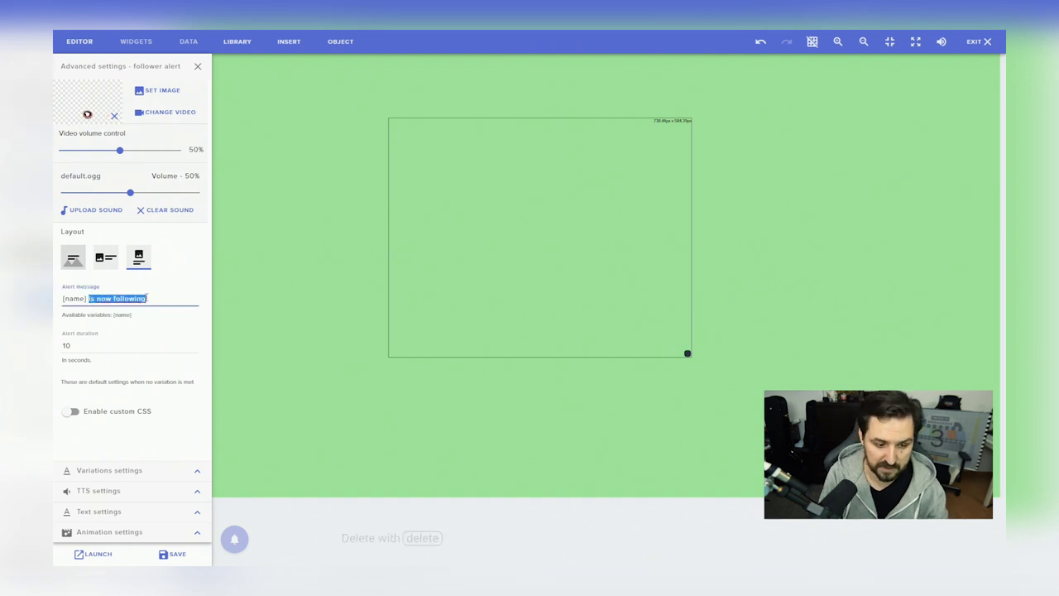
pyautogui.write('dzięki za follow!')
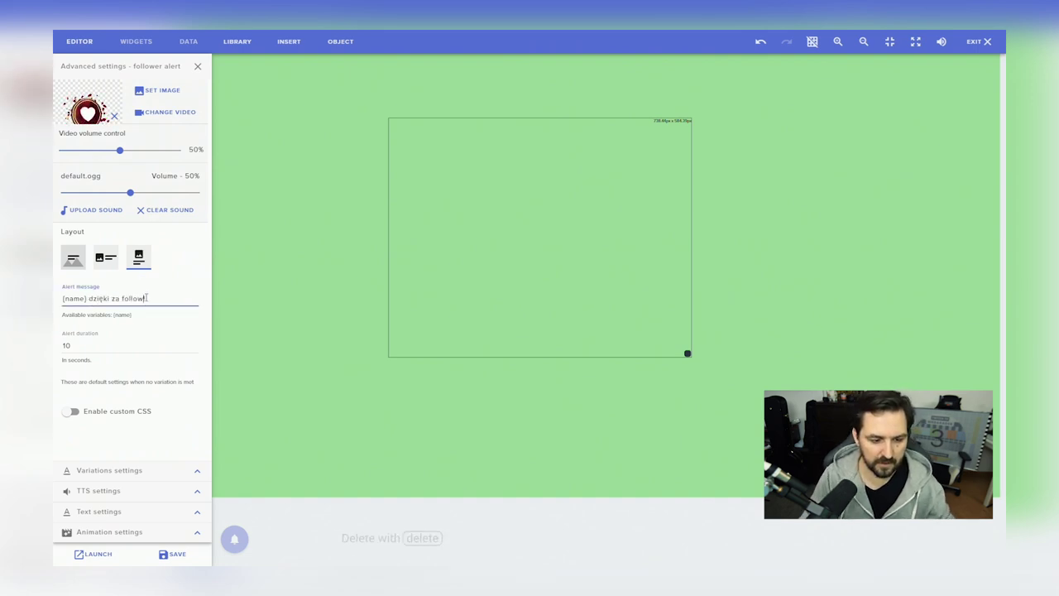
pyautogui.click(172, 553)
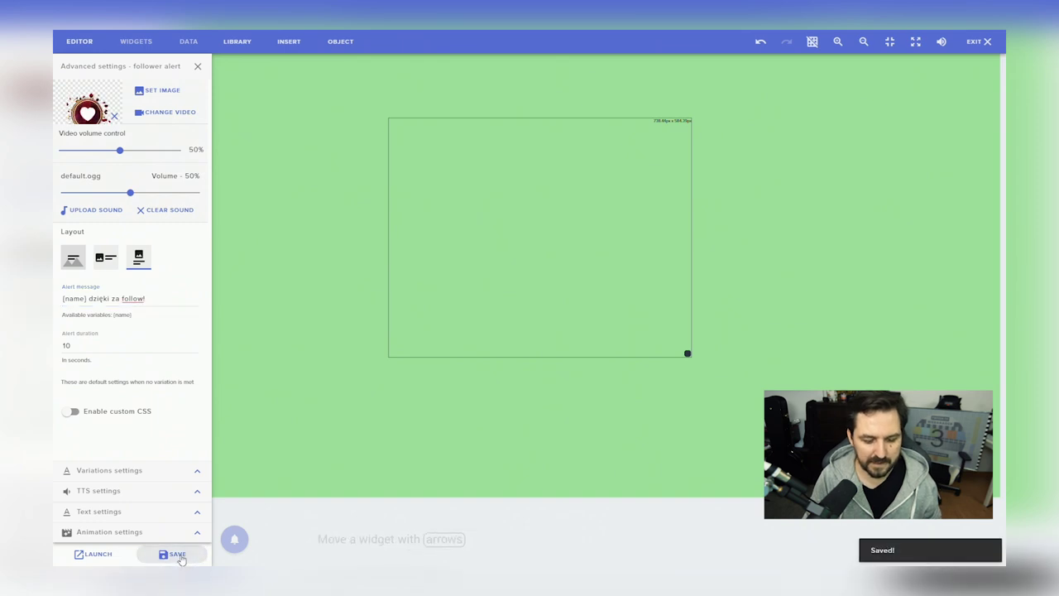
# Look over the available event simulations and emulate a follower event to preview the alert.
pyautogui.moveTo(240, 549)
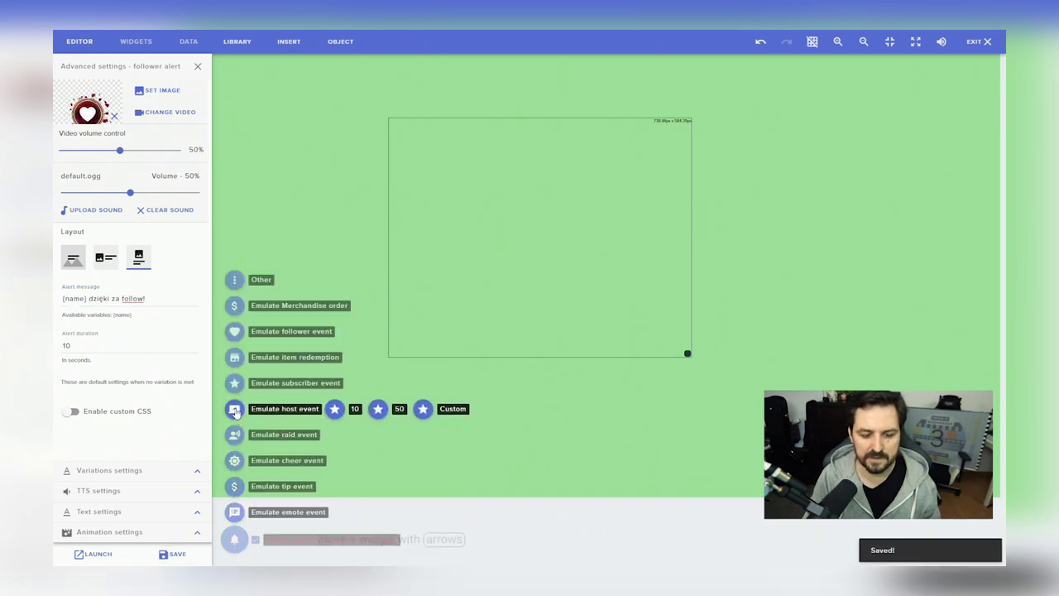
pyautogui.moveTo(231, 284)
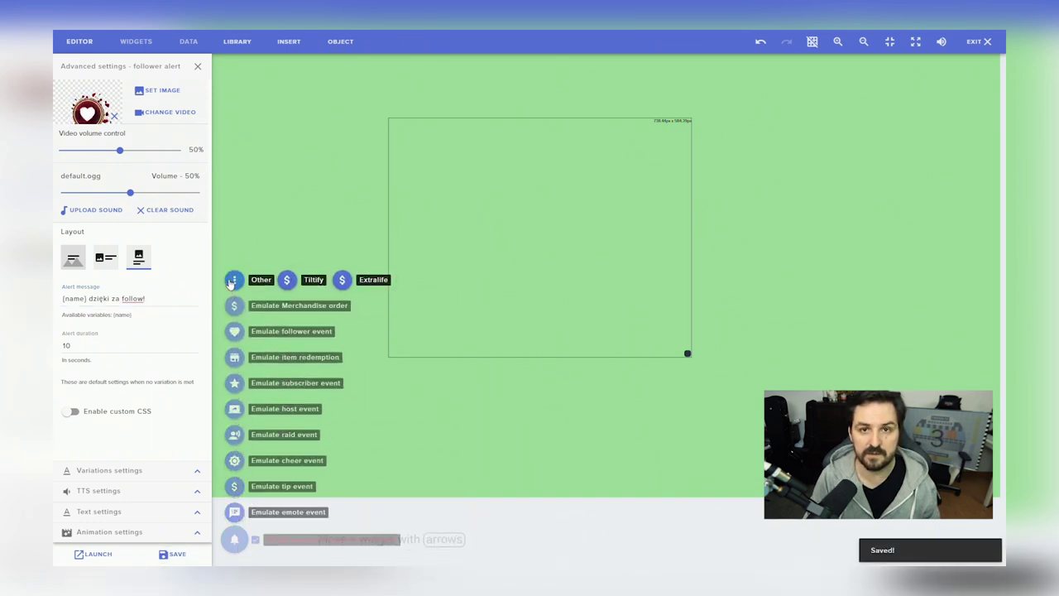
pyautogui.click(233, 339)
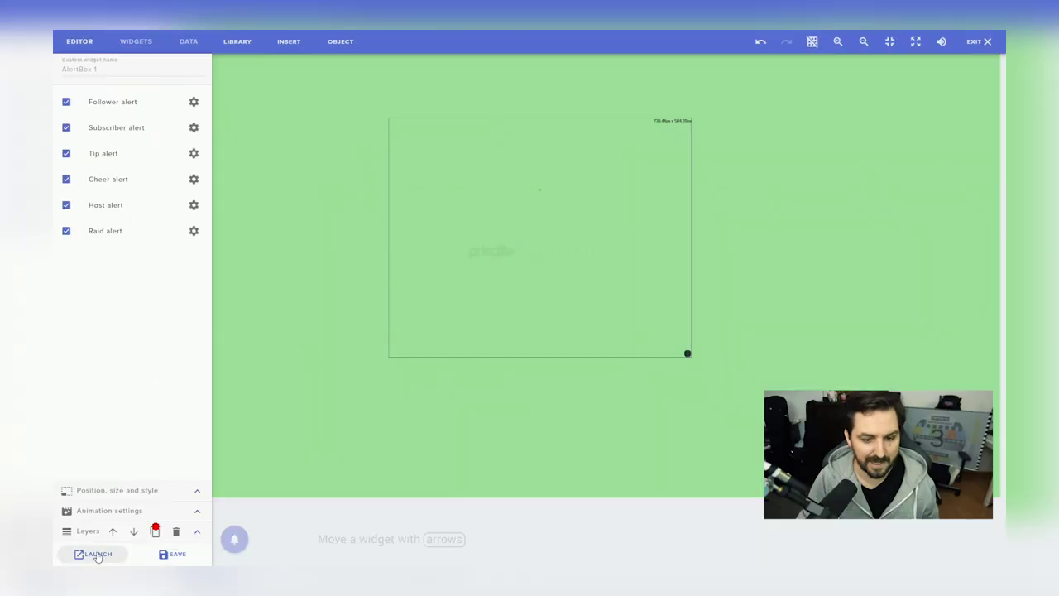
# Copy the overlay's export link to the clipboard and switch to OBS.
pyautogui.click(95, 554)
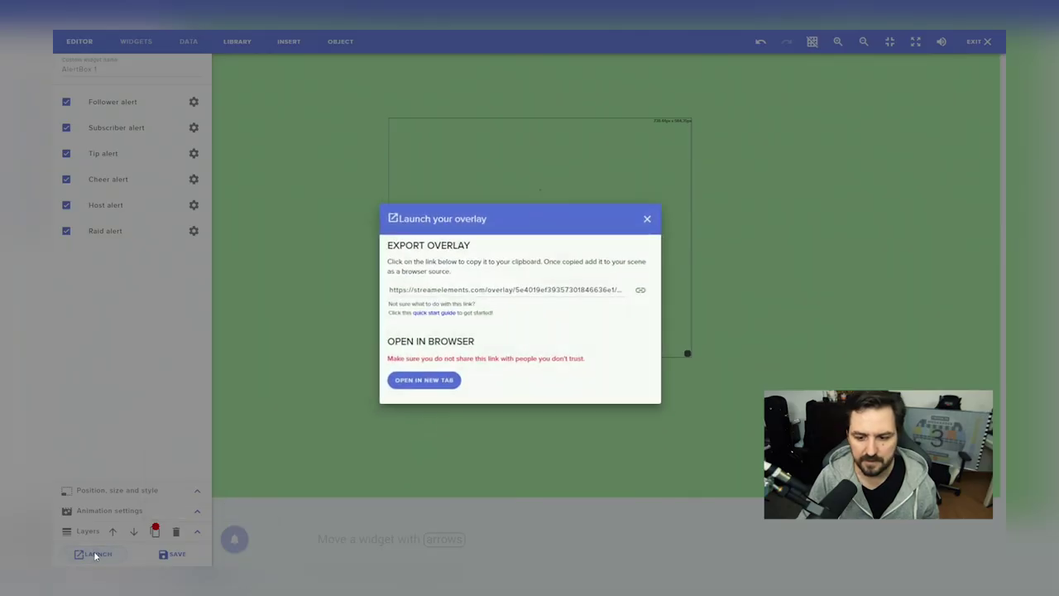
pyautogui.click(651, 287)
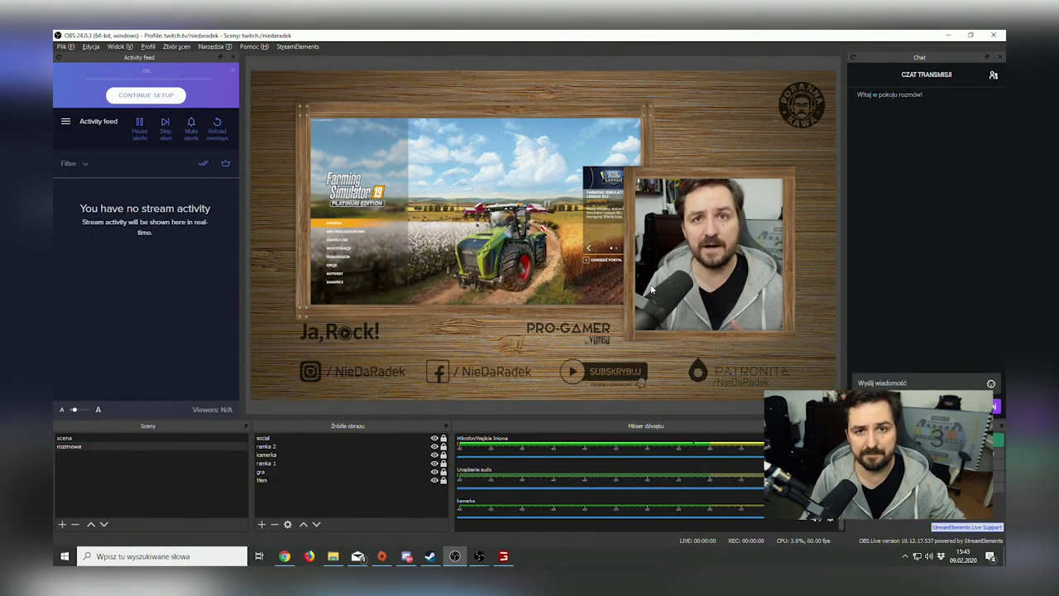
pyautogui.click(310, 438)
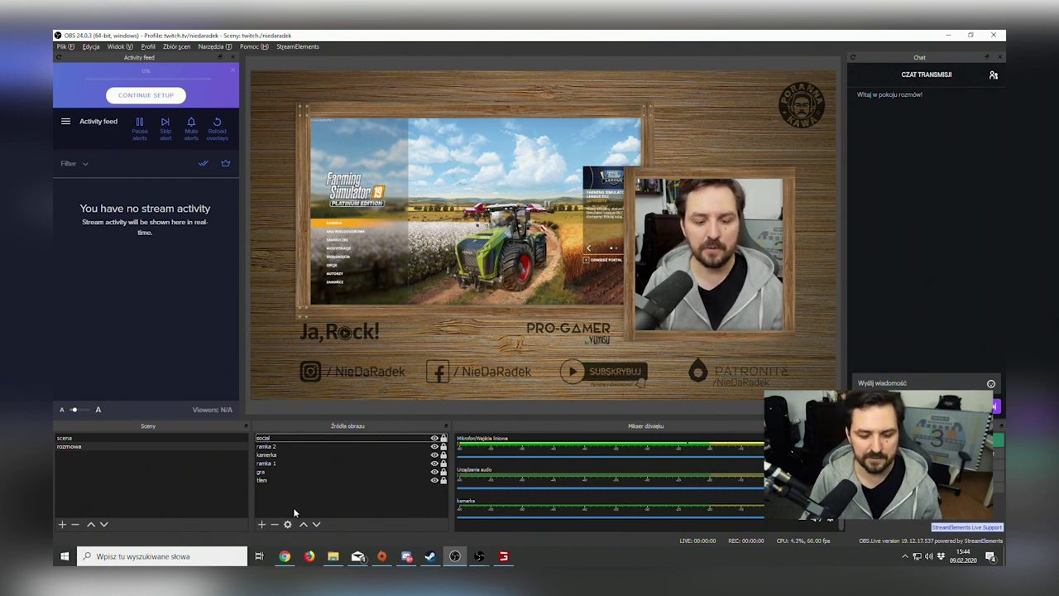
pyautogui.click(261, 524)
pyautogui.click(297, 447)
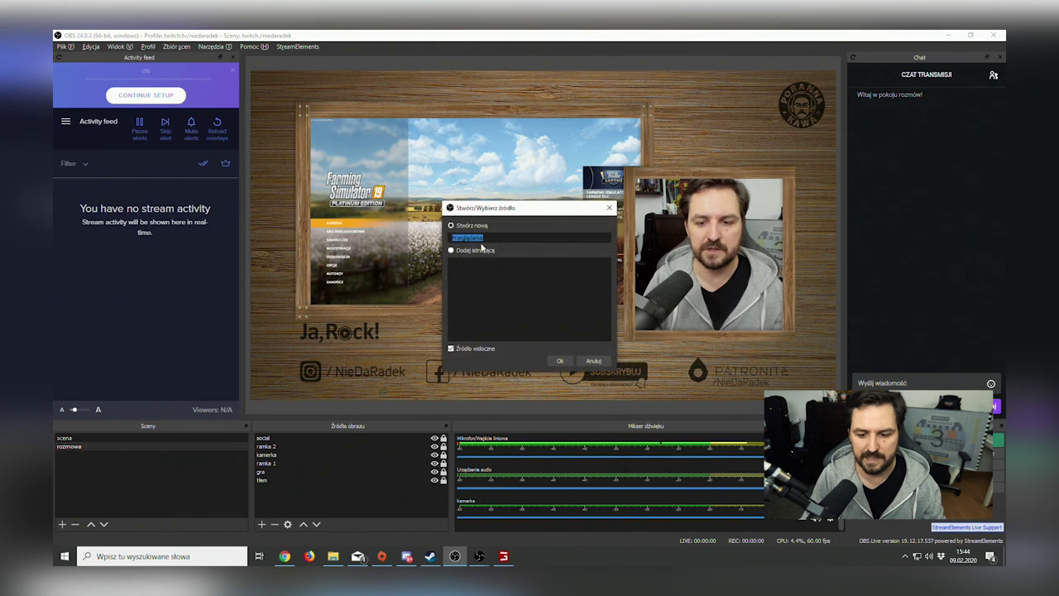
pyautogui.click(559, 361)
pyautogui.hotkey('ctrl', 'a')
pyautogui.hotkey('ctrl', 'v')
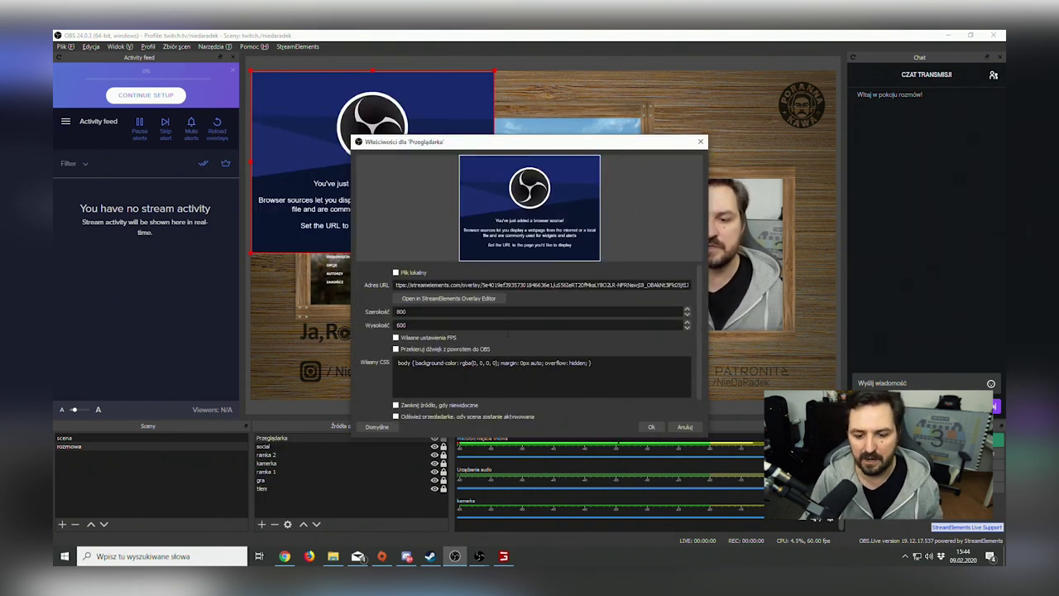
pyautogui.press('Escape')
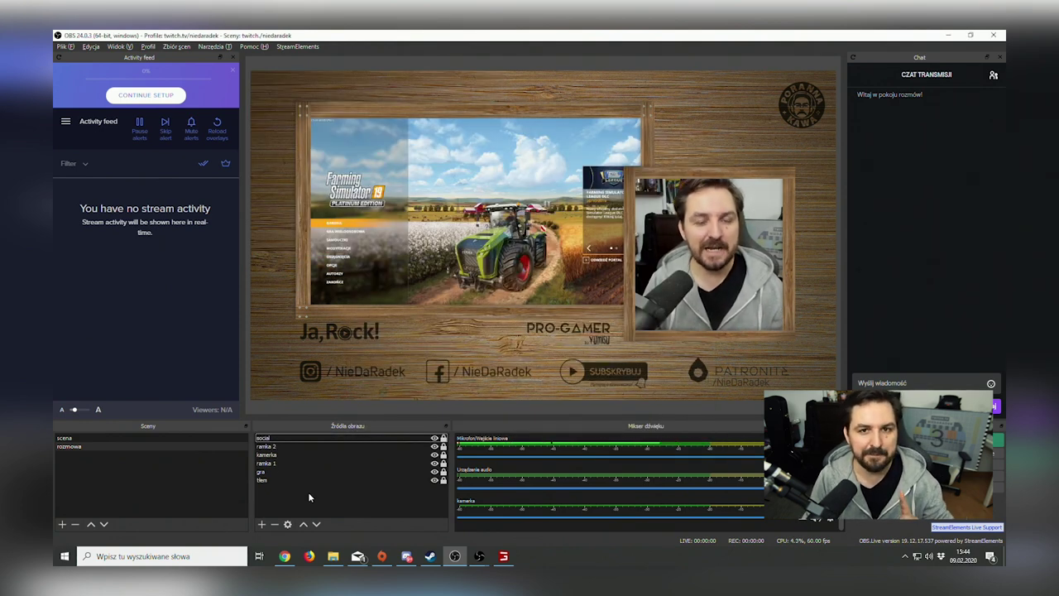
# Add a new scene, accepting the suggested name Scena 2.
pyautogui.click(153, 479)
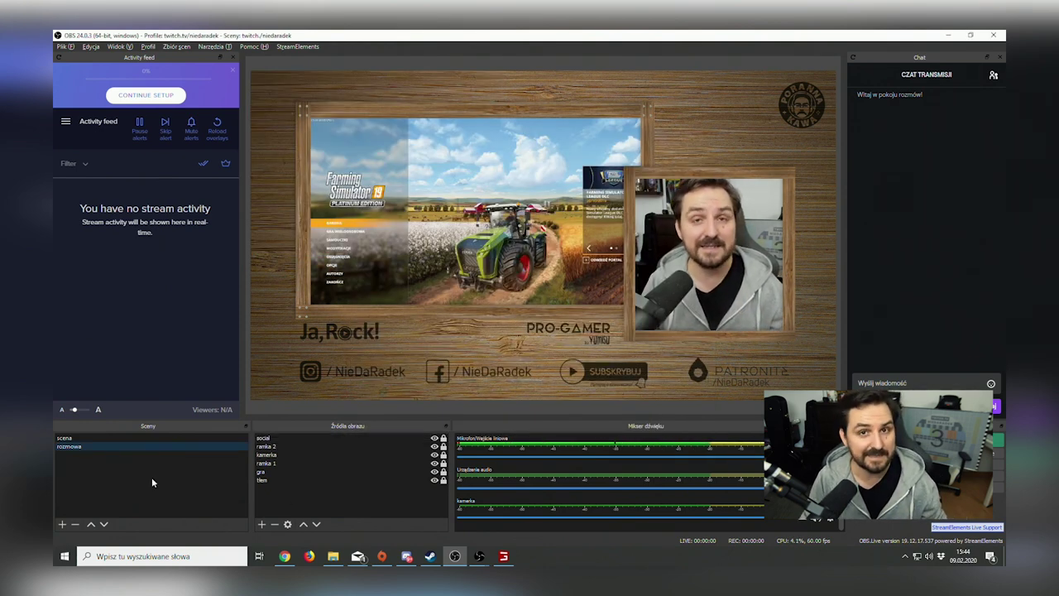
pyautogui.click(63, 525)
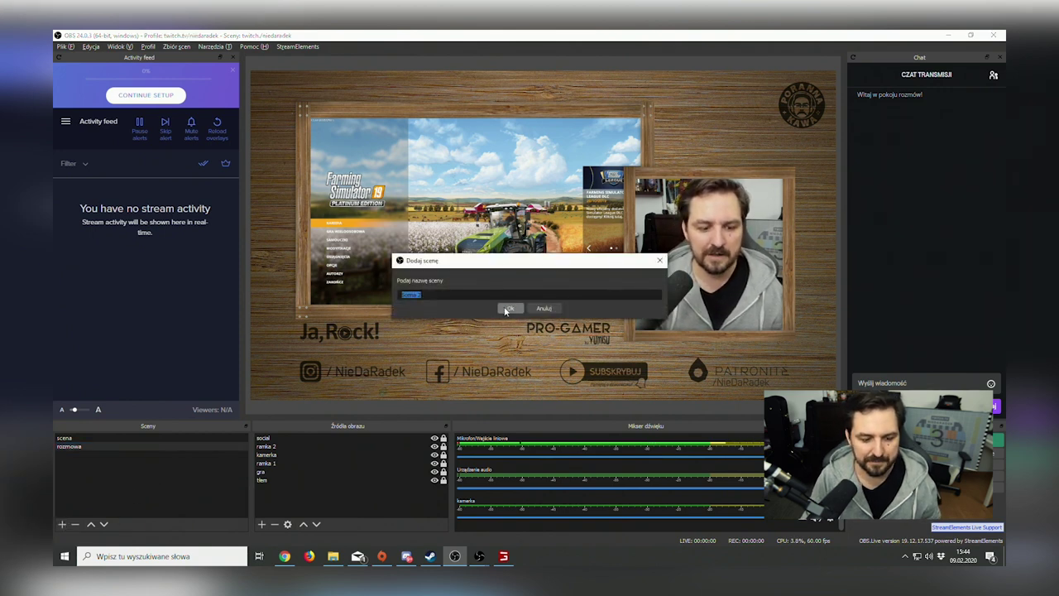
pyautogui.click(505, 309)
# Add a browser source named "alerty" to Scena 2.
pyautogui.click(261, 523)
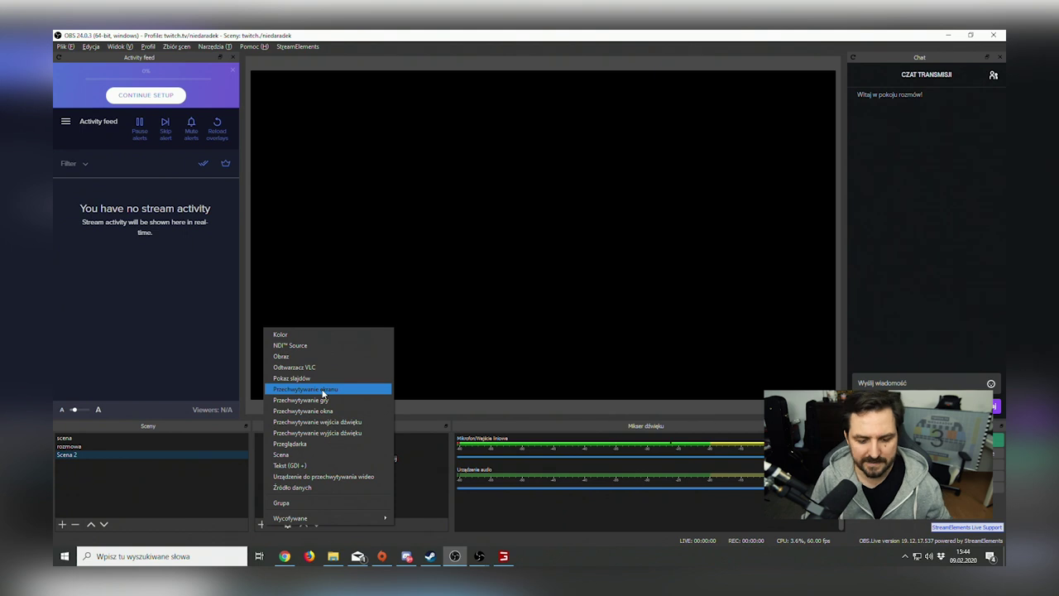
pyautogui.click(323, 443)
pyautogui.write('alerty')
pyautogui.press('Return')
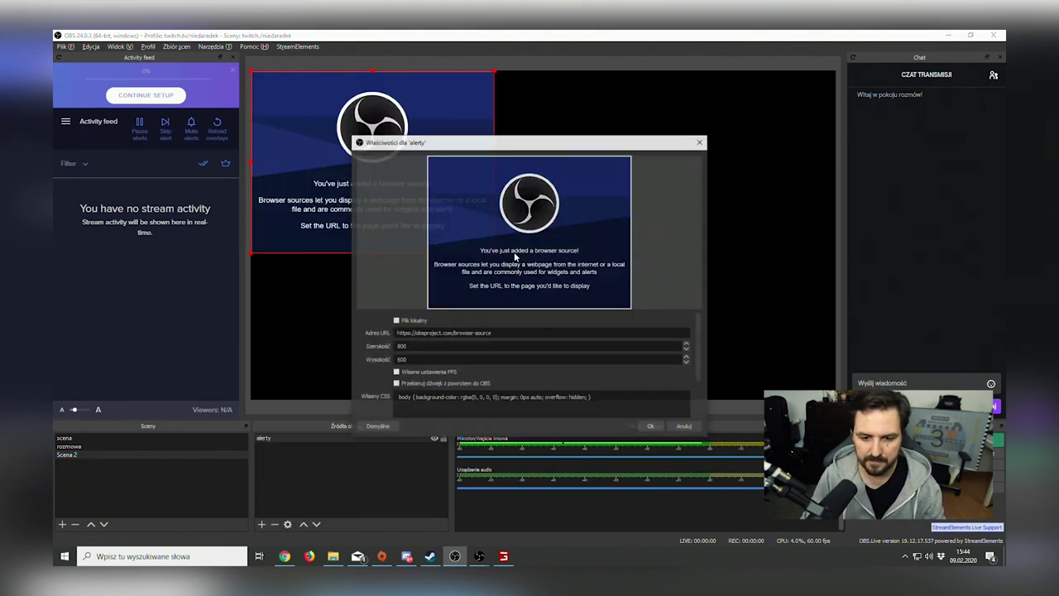
# Paste the private overlay link as the alerty source's URL and set its size to 1920 × 1080.
pyautogui.hotkey('ctrl', 'a')
pyautogui.hotkey('ctrl', 'v')
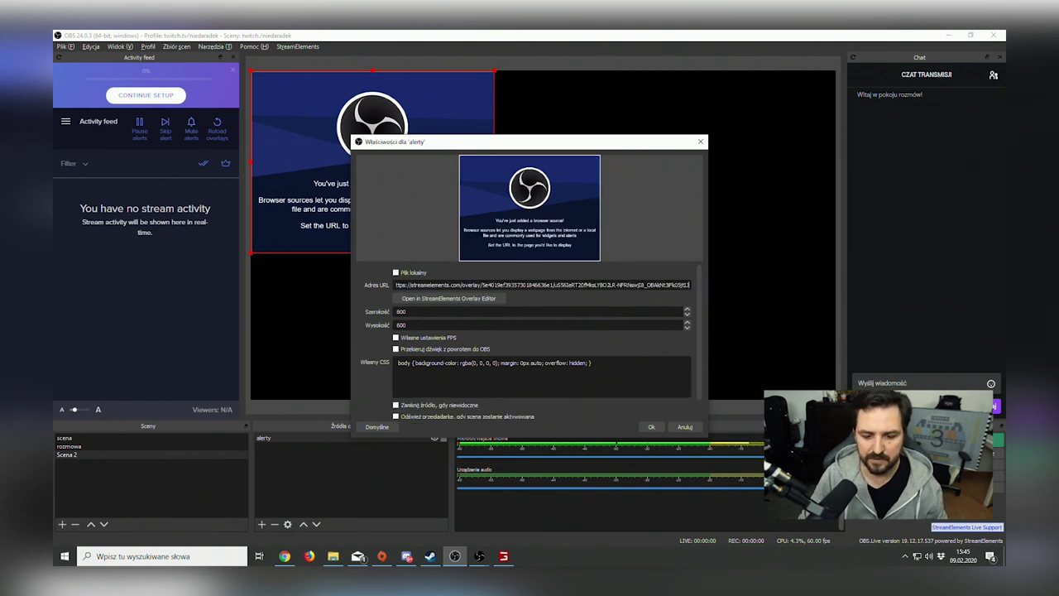
pyautogui.write('1920')
pyautogui.press('Tab')
pyautogui.write('10')
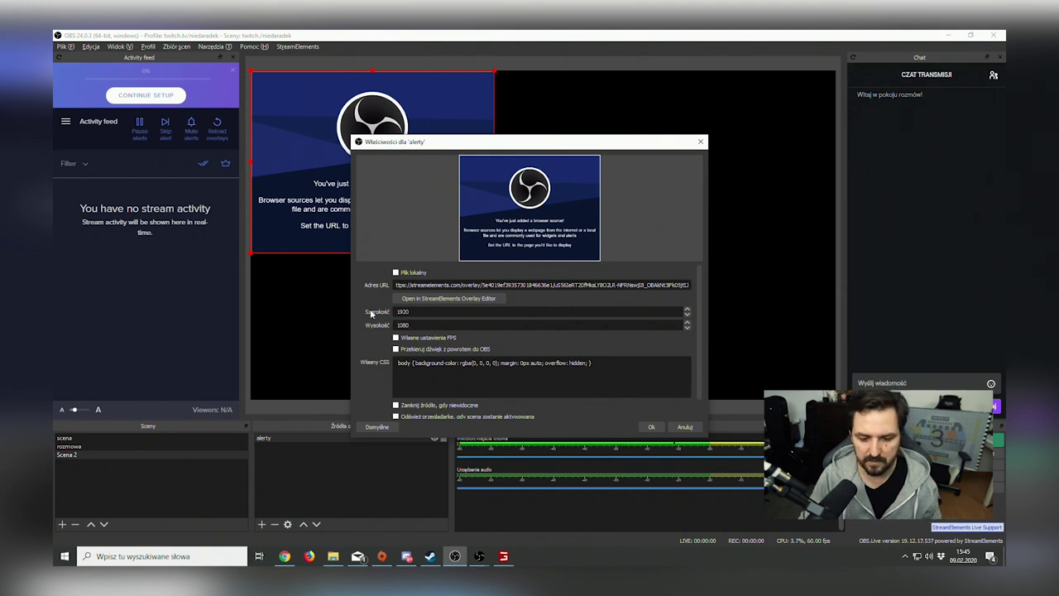
pyautogui.click(651, 427)
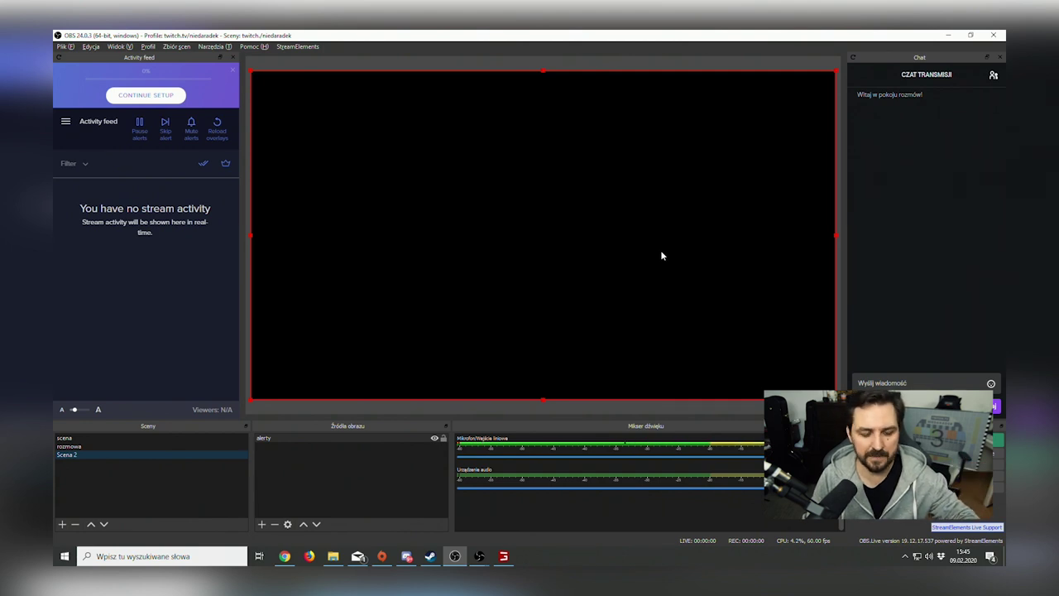
# Add the existing Scena 2 as a scene source in the rozmowa scene, and rename Scena 2 to alert.
pyautogui.click(85, 447)
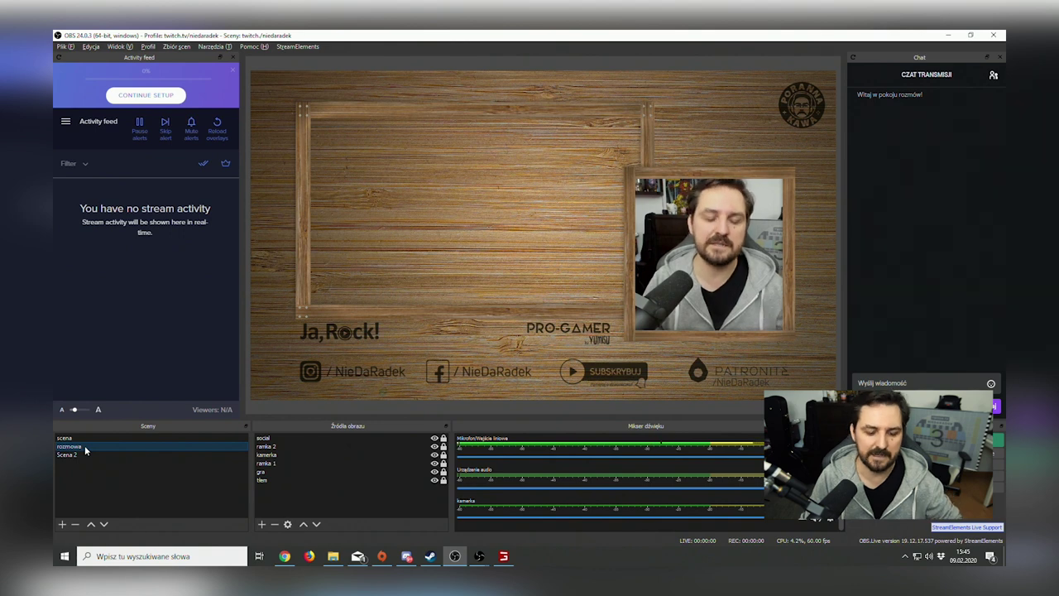
pyautogui.click(262, 524)
pyautogui.click(301, 454)
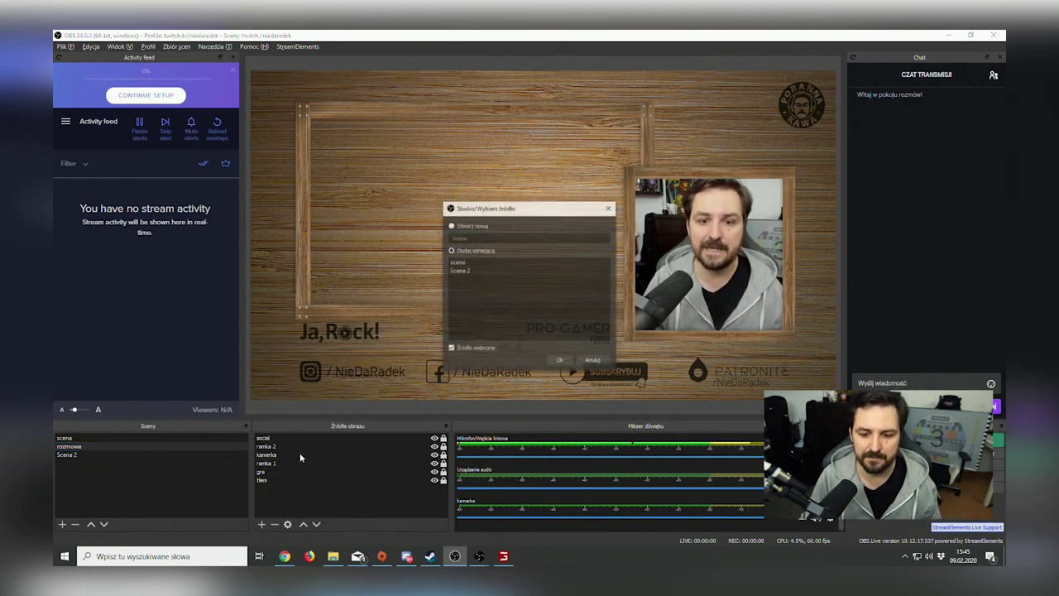
pyautogui.click(491, 270)
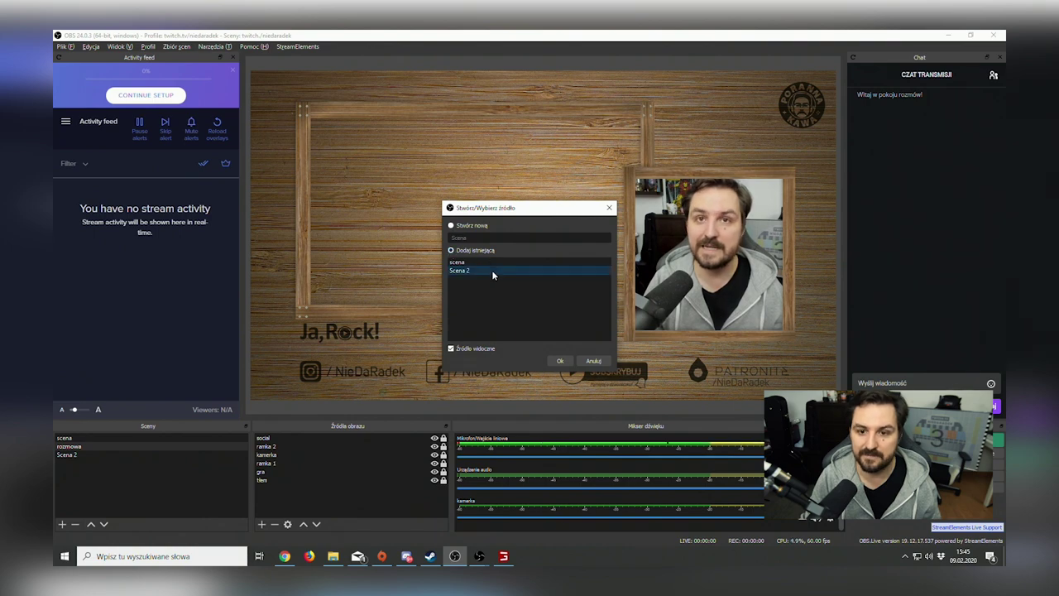
pyautogui.click(560, 361)
pyautogui.rightClick(97, 455)
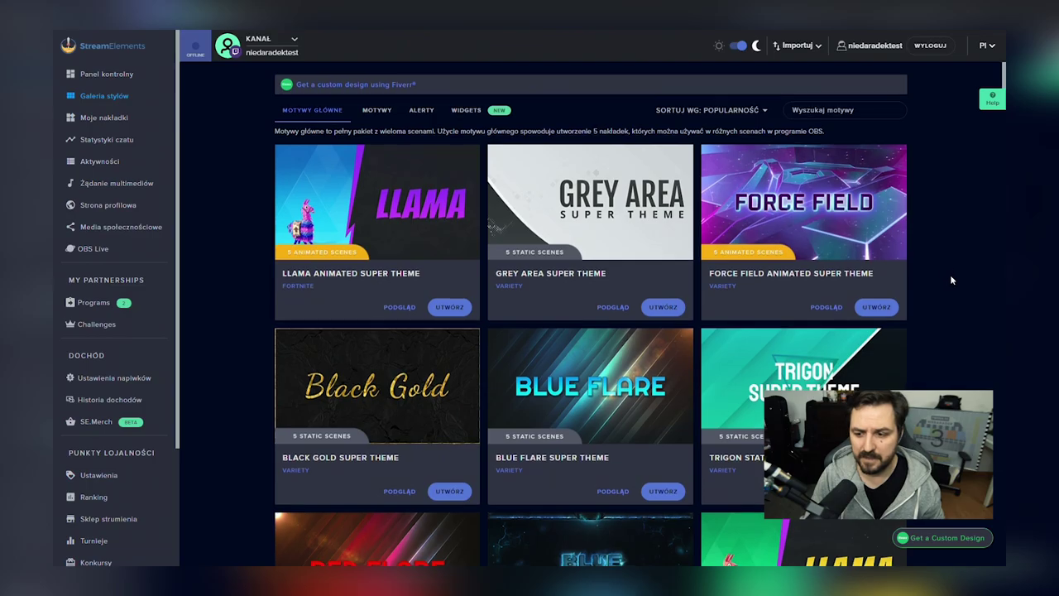
# Browse the StreamElements theme gallery and create an overlay set from the Grey Area Super Theme, named twitch.tv/niedaradek.
pyautogui.scroll(-20, 949, 276)
pyautogui.scroll(20, 941, 286)
pyautogui.scroll(1, 924, 267)
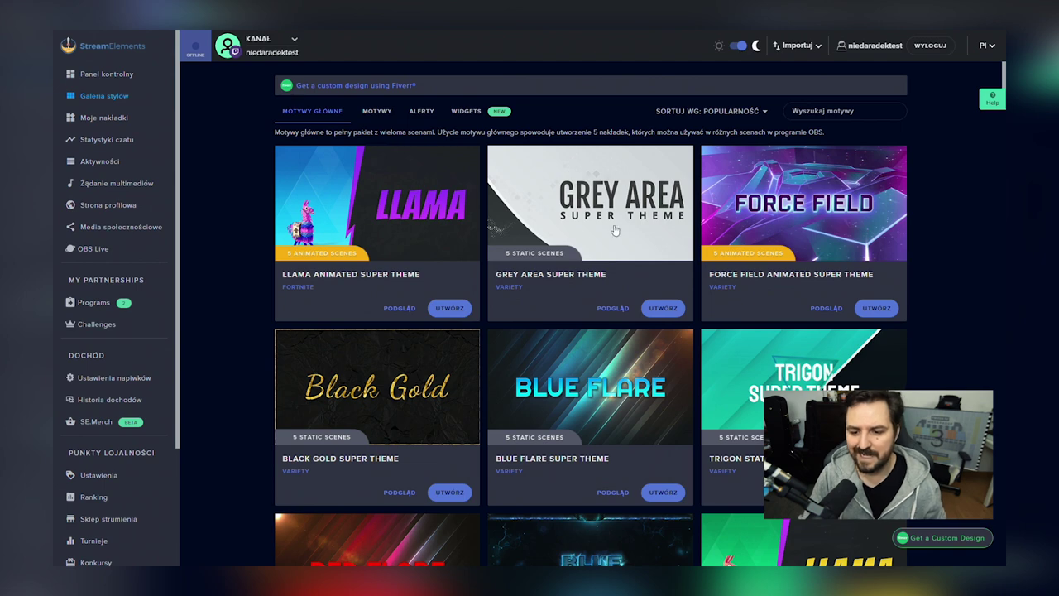
pyautogui.click(610, 308)
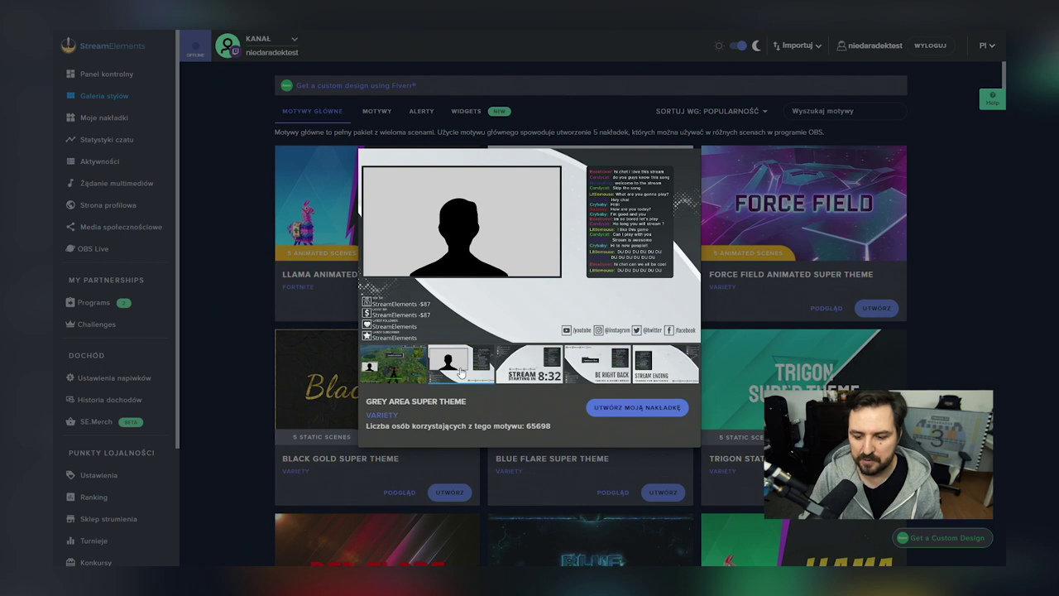
pyautogui.click(615, 414)
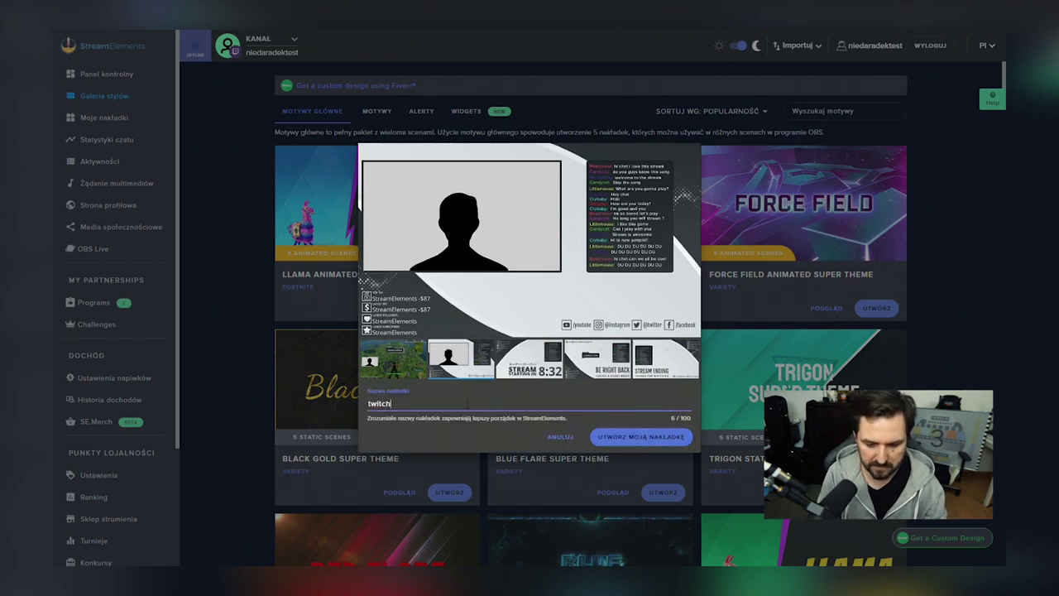
pyautogui.press('Return')
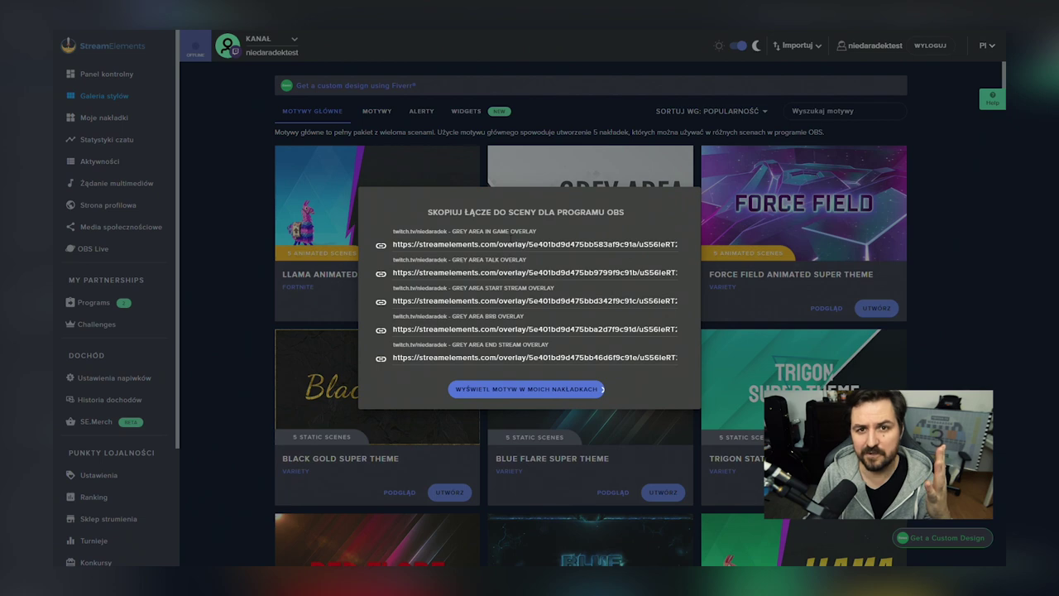
# Show the new theme in the overlay list, open the Grey Area In Game overlay for editing and look through its layers.
pyautogui.click(516, 388)
pyautogui.scroll(-1, 391, 364)
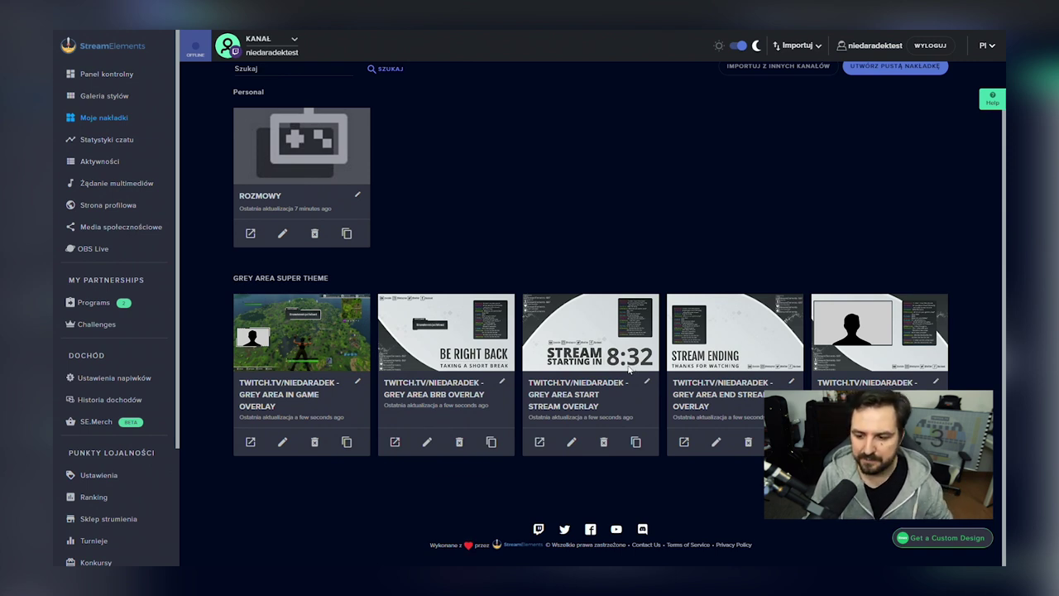
pyautogui.click(283, 441)
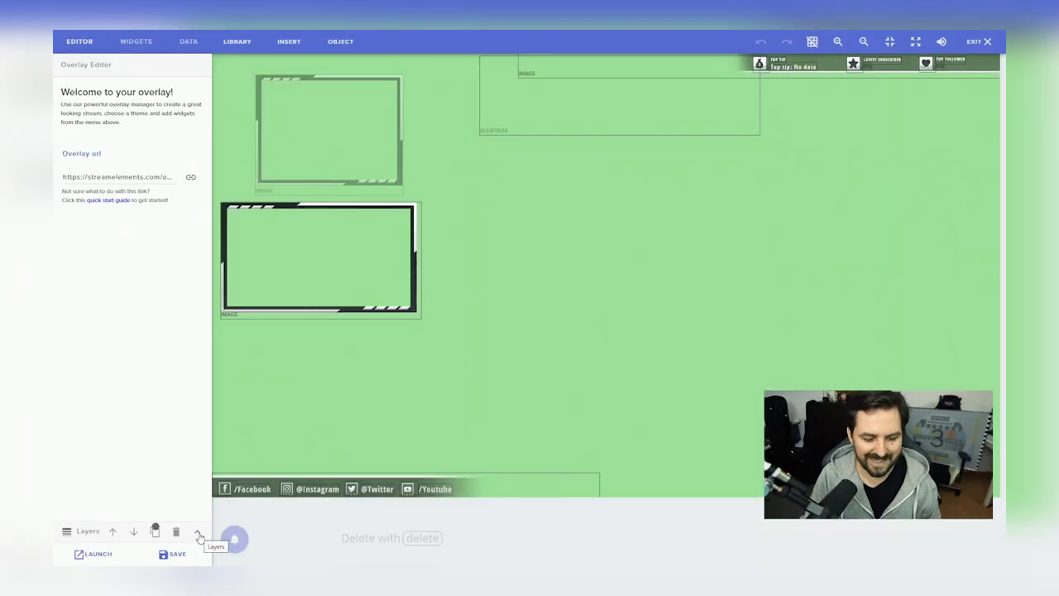
pyautogui.click(200, 529)
pyautogui.scroll(-10, 147, 395)
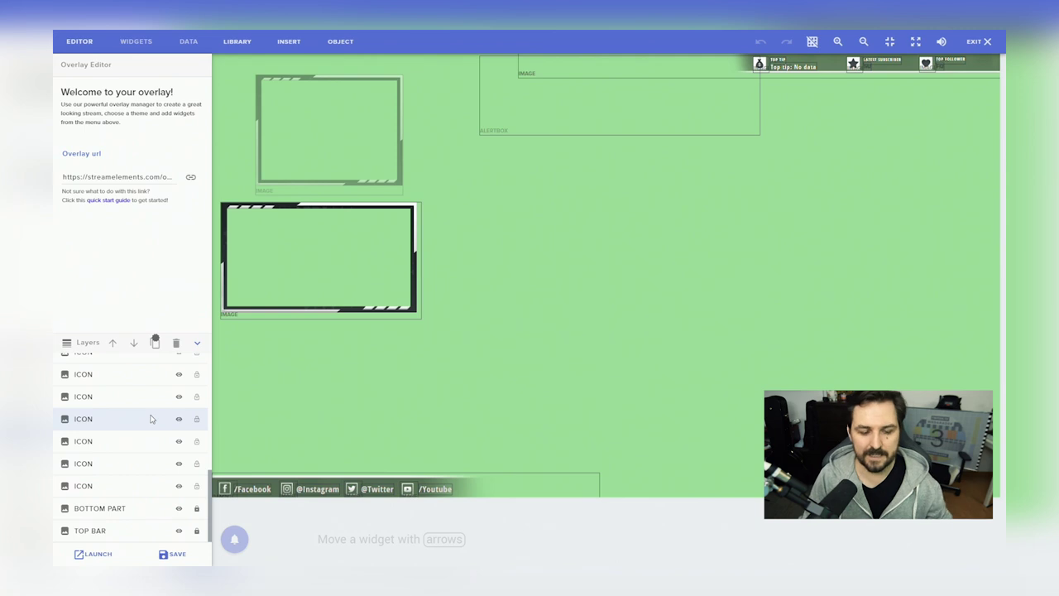
pyautogui.scroll(10, 151, 418)
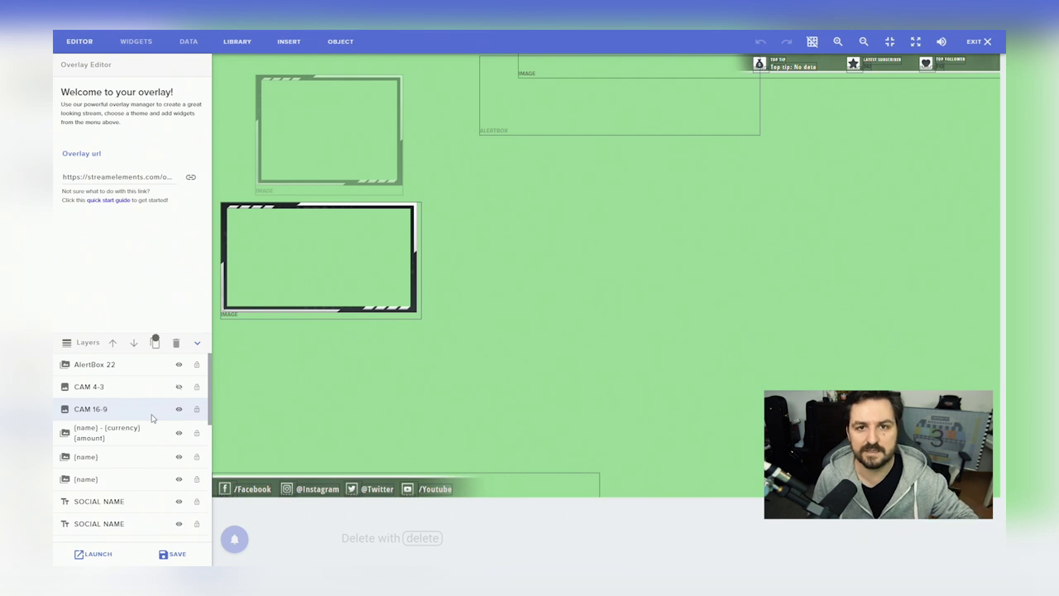
# Change the Facebook social name text in the overlay's lower bar to /NieDaRadek.
pyautogui.click(258, 489)
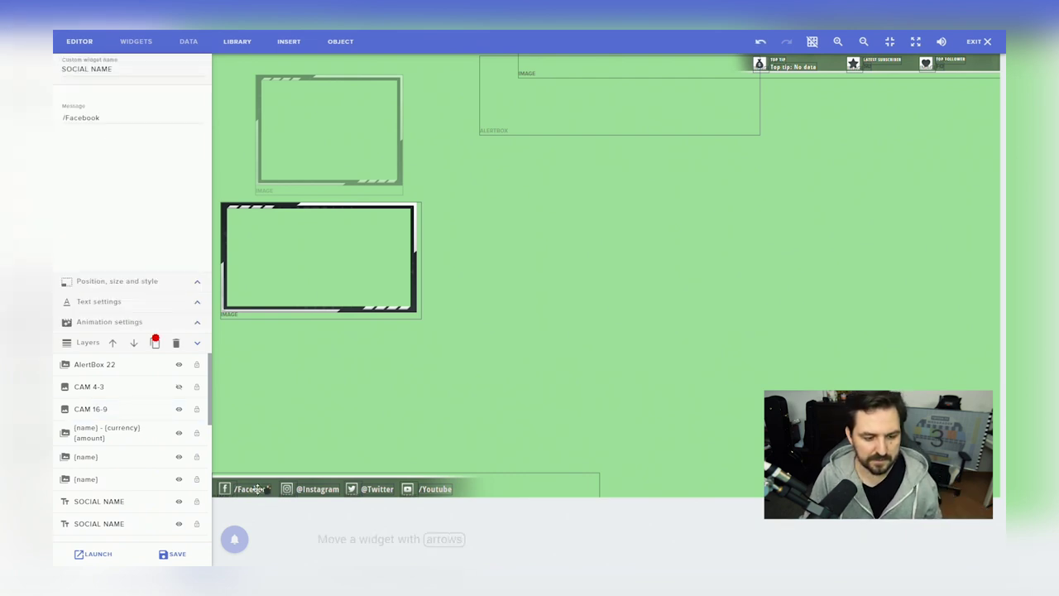
pyautogui.moveTo(119, 117); pyautogui.dragTo(66, 123)
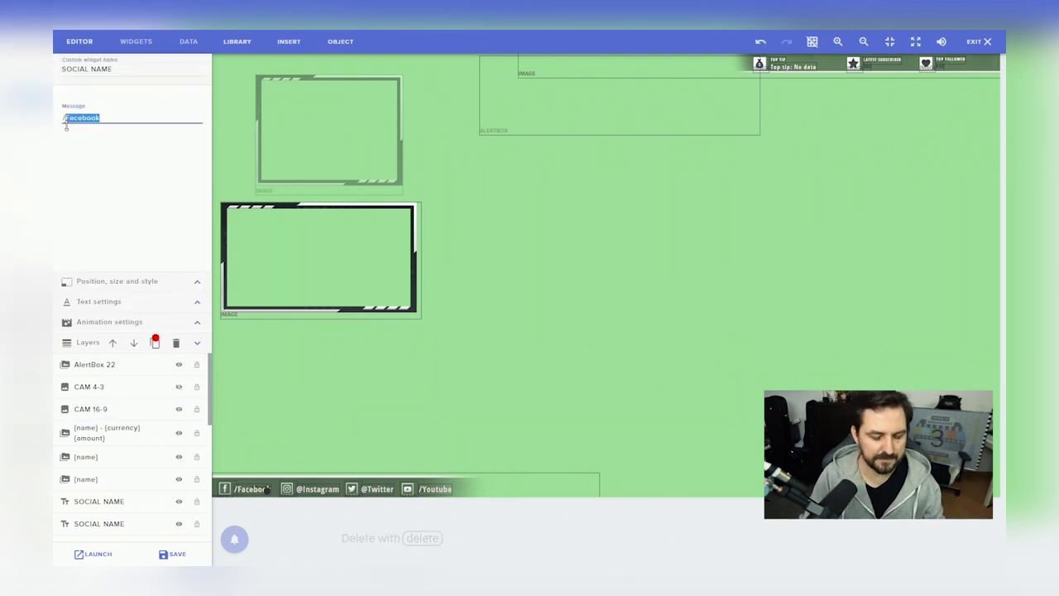
pyautogui.write('NieDaR')
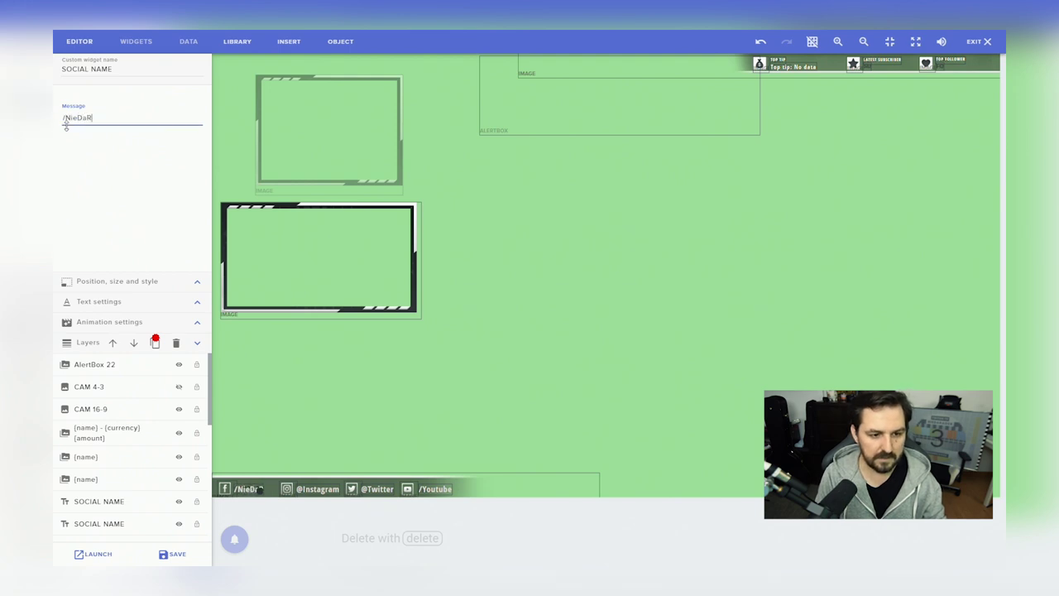
pyautogui.write('adek')
pyautogui.click(311, 489)
pyautogui.moveTo(112, 88); pyautogui.dragTo(78, 129)
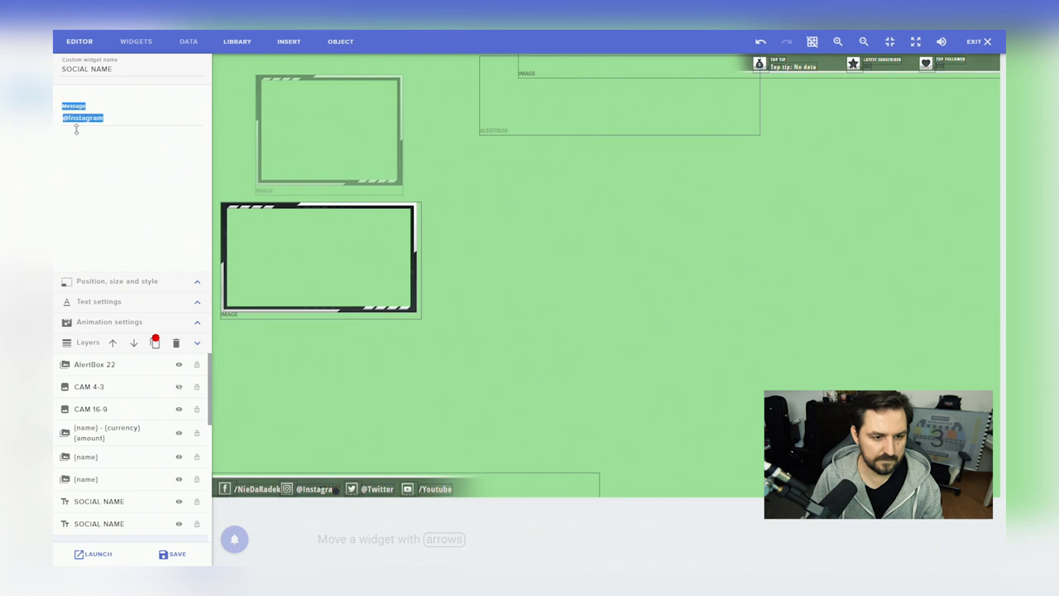
pyautogui.doubleClick(79, 125)
pyautogui.write('niedaradek')
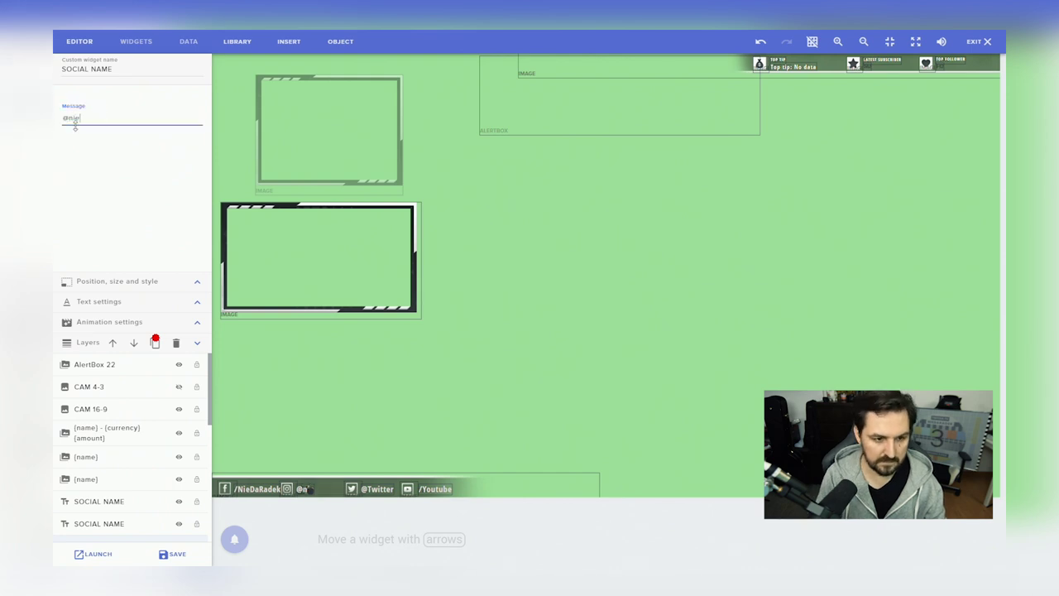
# Inspect the top tip widget's settings, save the overlay and copy its export link to the clipboard.
pyautogui.click(793, 66)
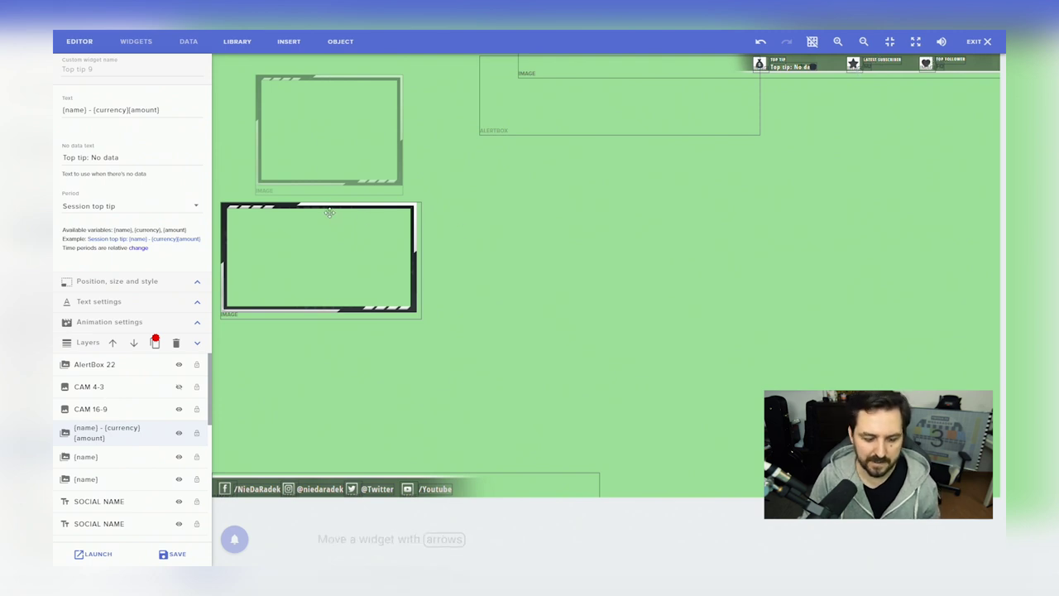
pyautogui.click(176, 553)
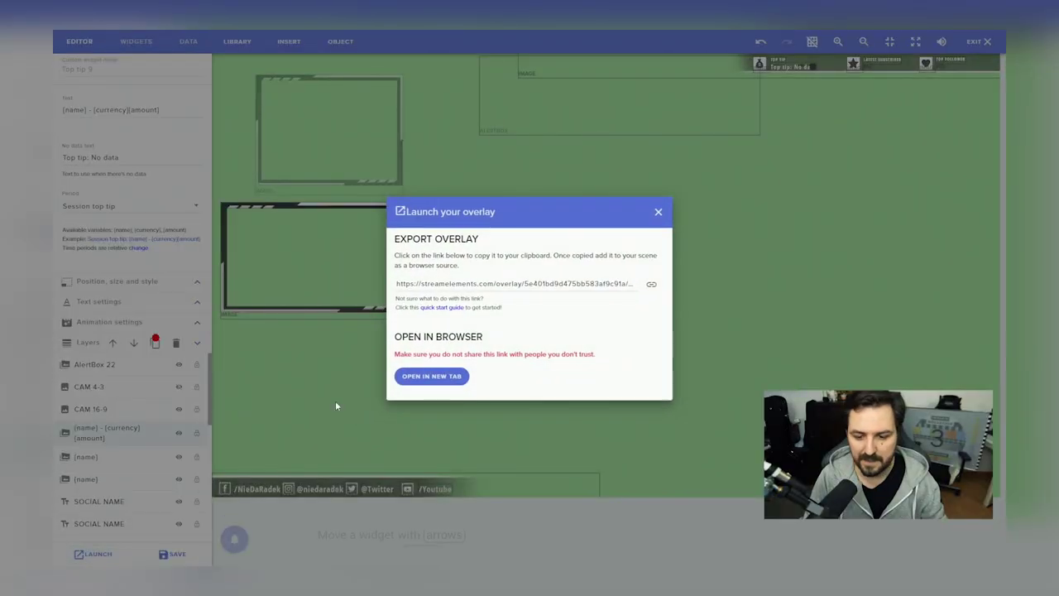
pyautogui.click(651, 283)
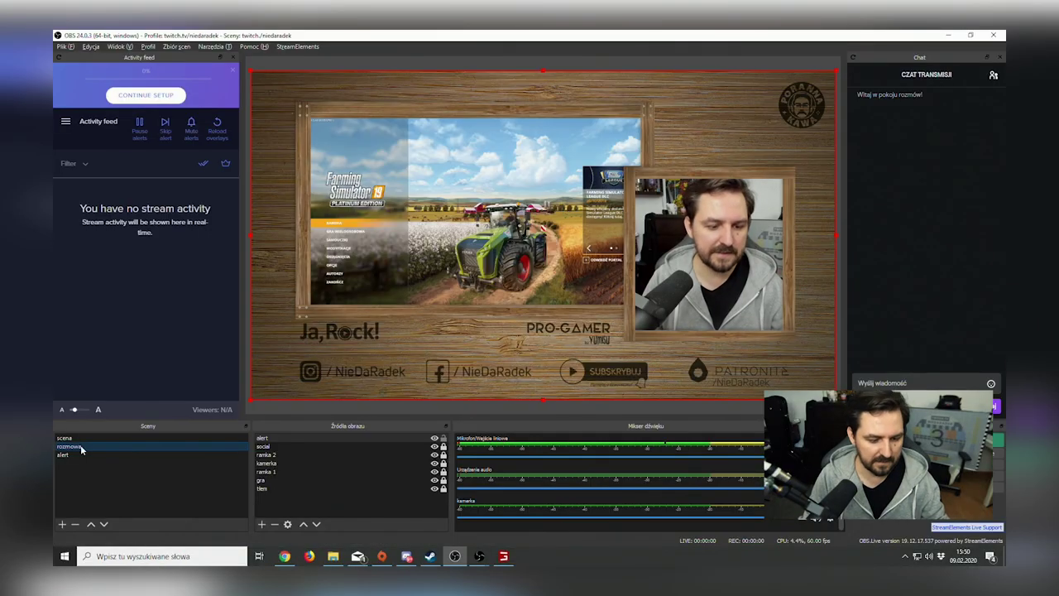
# Switch to OBS and add a new scene named grascena.
pyautogui.click(61, 523)
pyautogui.write('grascena')
pyautogui.press('Return')
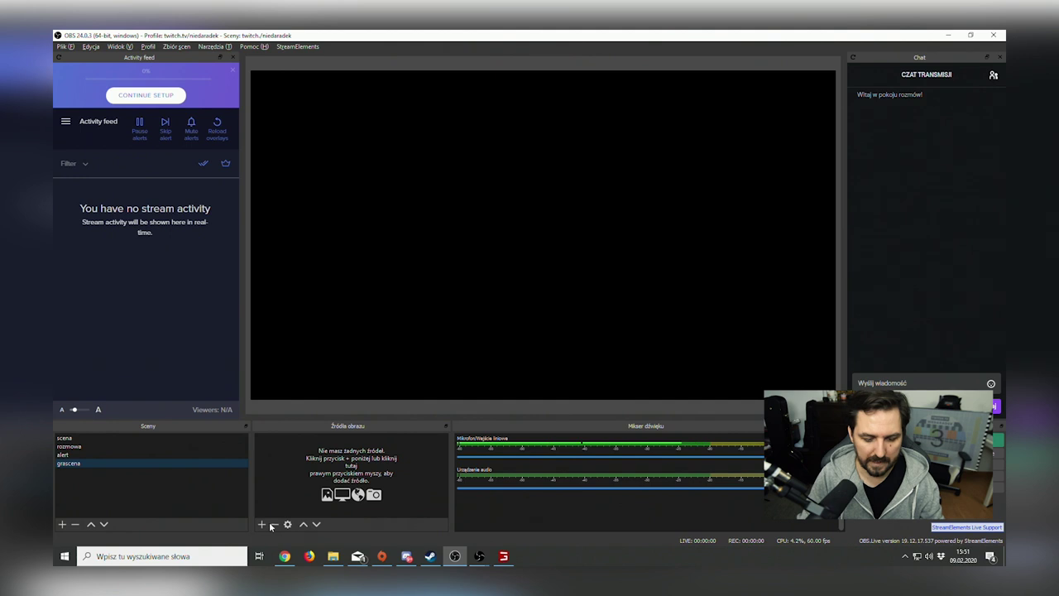
# Add a new browser source named gra1 to the grascena scene.
pyautogui.click(262, 525)
pyautogui.click(298, 466)
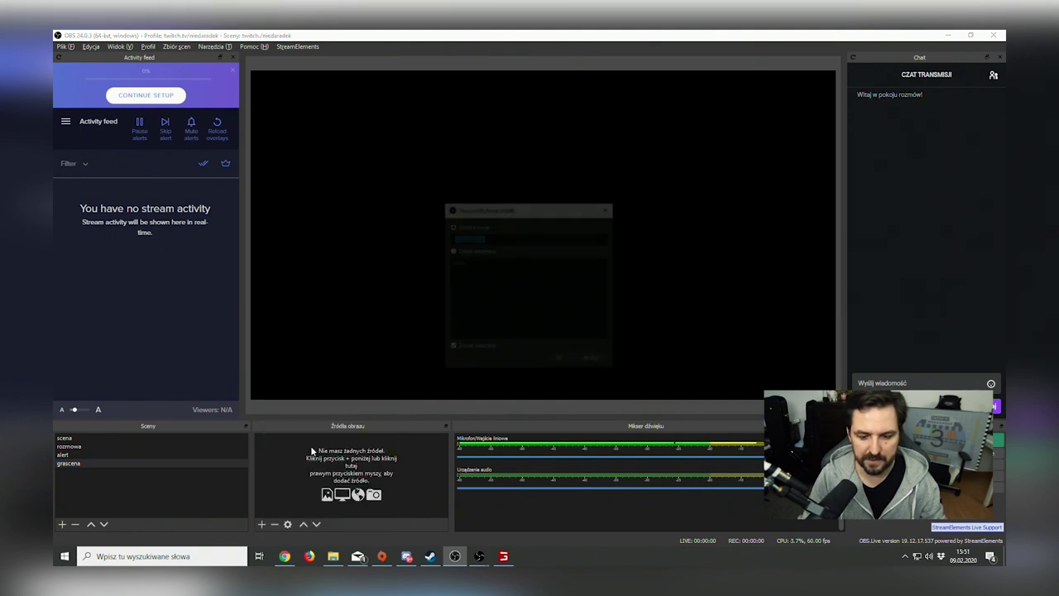
pyautogui.write('gra1')
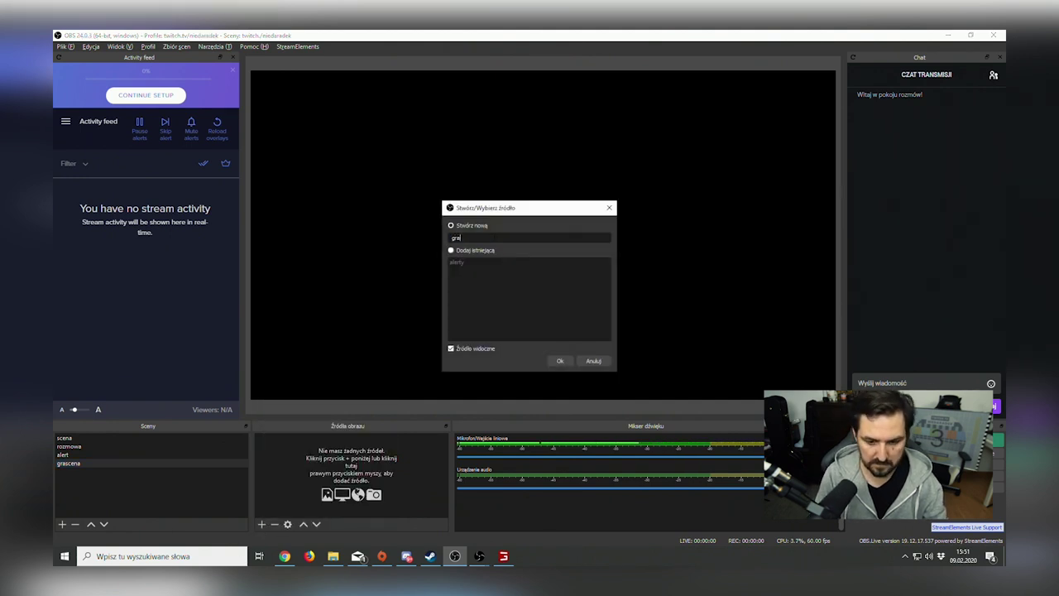
pyautogui.press('Return')
# Paste the private overlay link as the gra1 source's URL and set its size to 1920 × 1080.
pyautogui.hotkey('ctrl', 'a')
pyautogui.hotkey('ctrl', 'v')
pyautogui.press('Tab')
pyautogui.press('Tab')
pyautogui.write('1920')
pyautogui.press('Tab')
pyautogui.write('10')
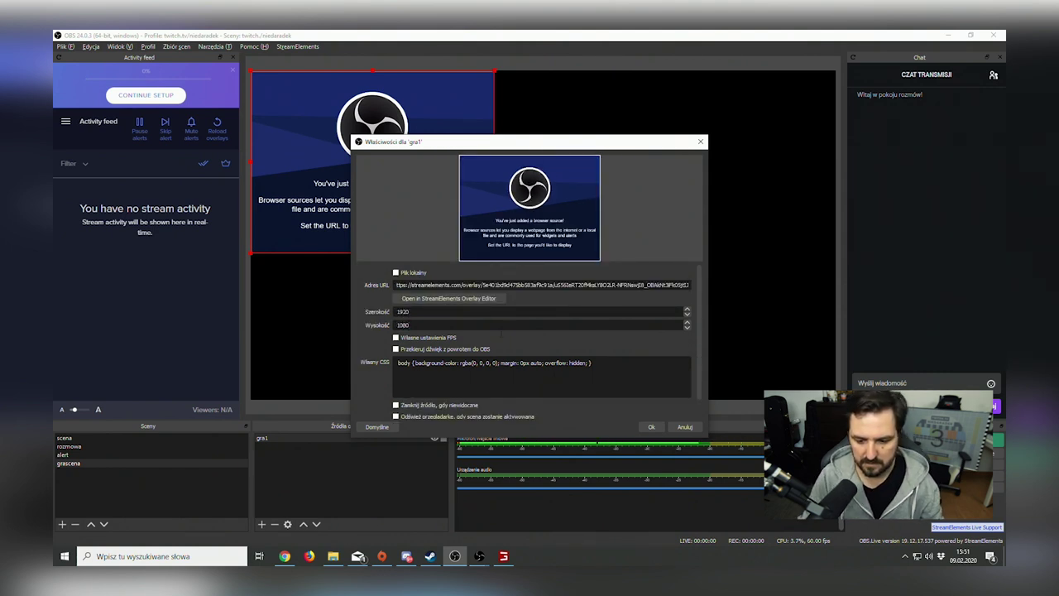
pyautogui.click(655, 426)
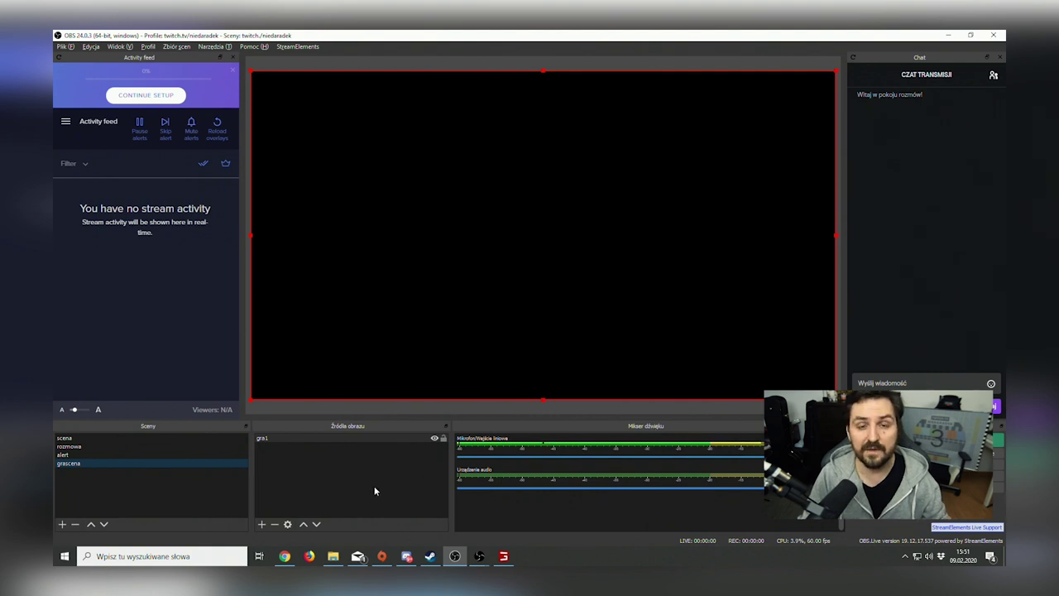